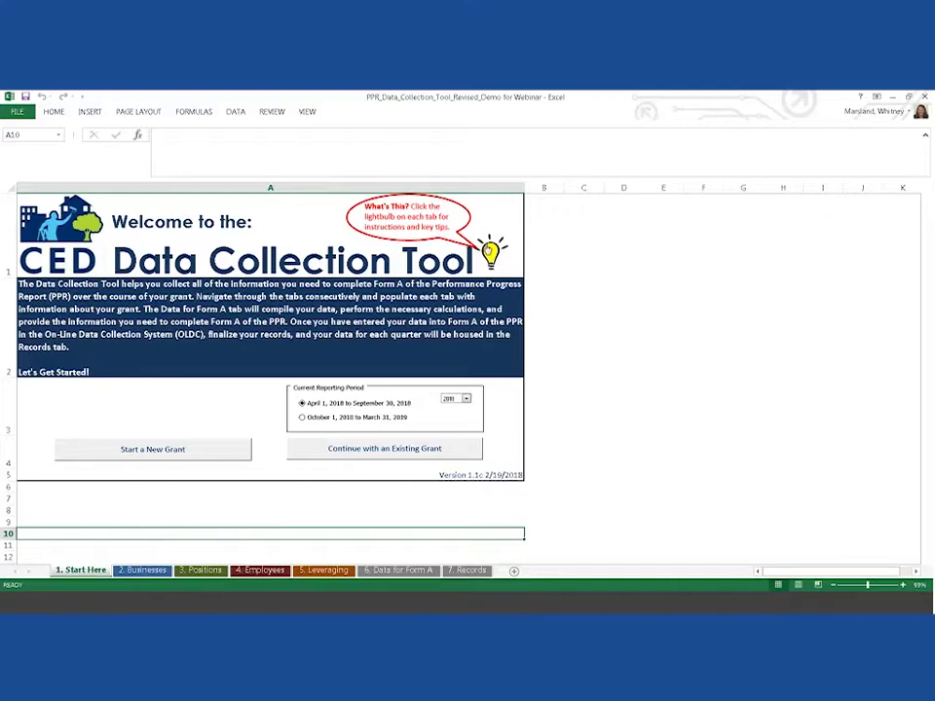
Step: Read the instructions and key tips for the Start Here sheet, and view the Businesses sheet
click(490, 249)
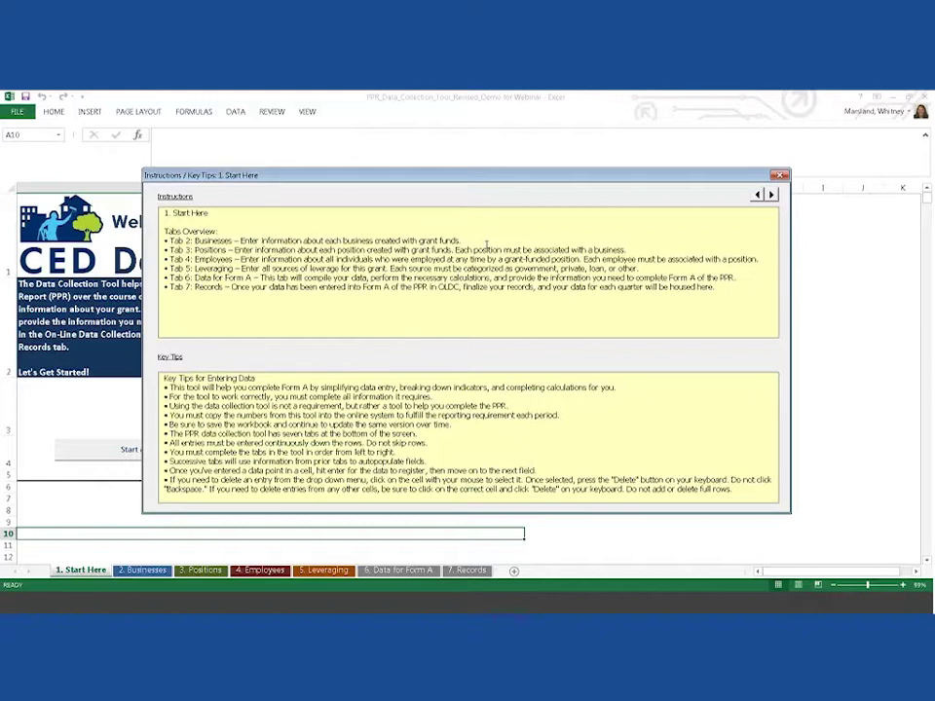
click(779, 178)
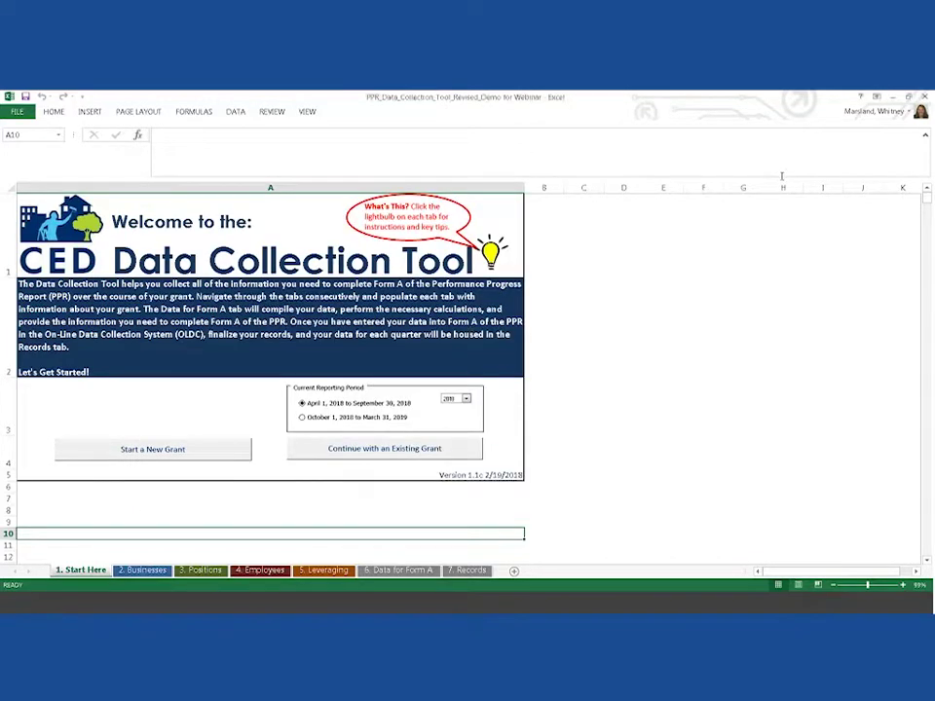
click(143, 570)
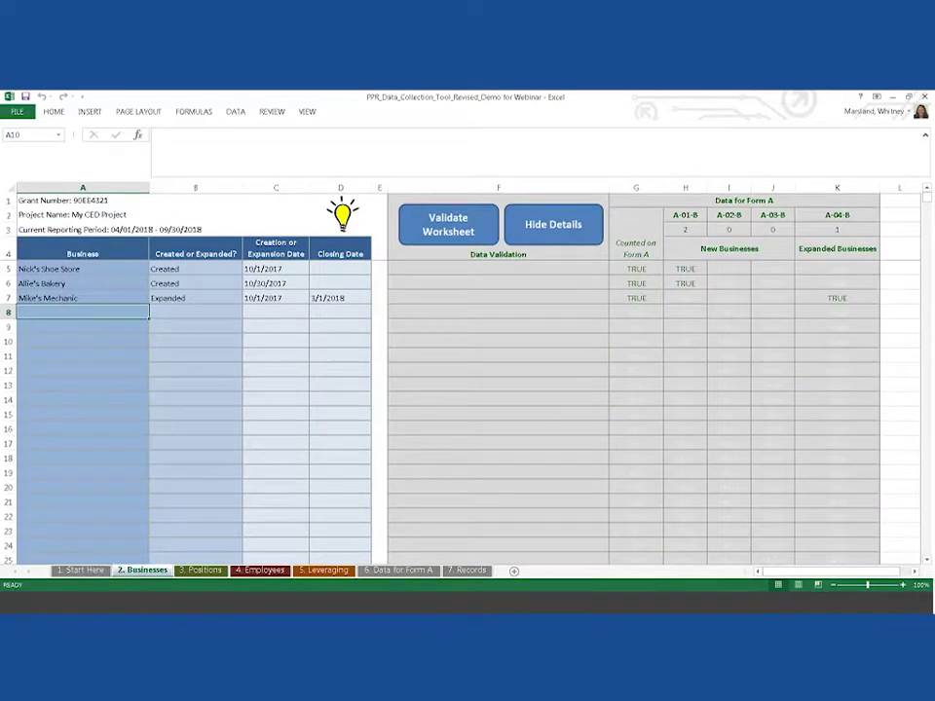
Step: Choose 2018 as the year of the current reporting period on the Start Here sheet
click(83, 571)
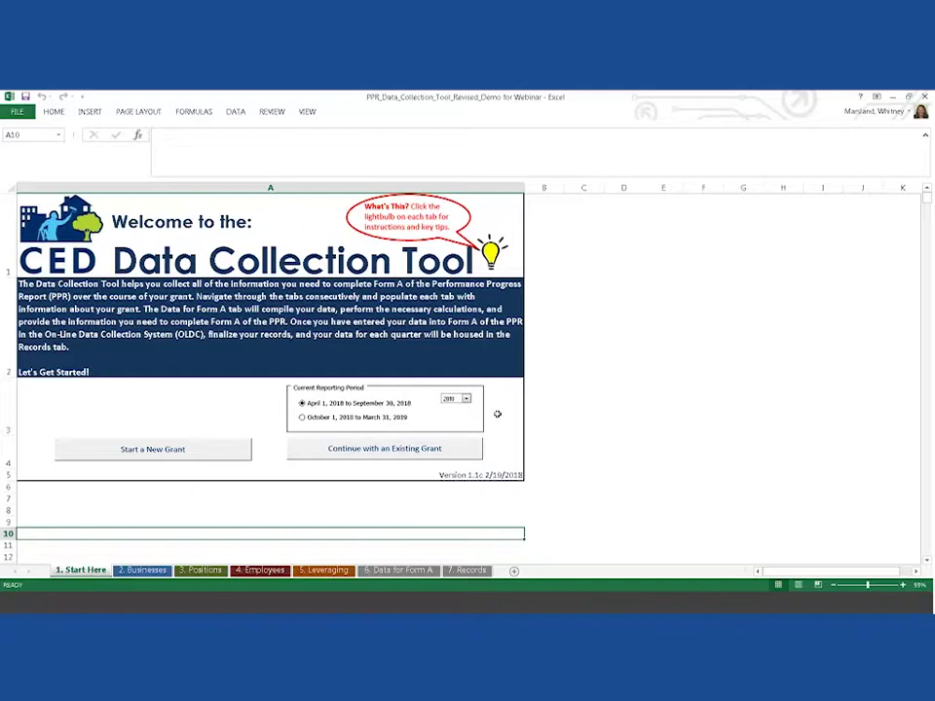
click(467, 399)
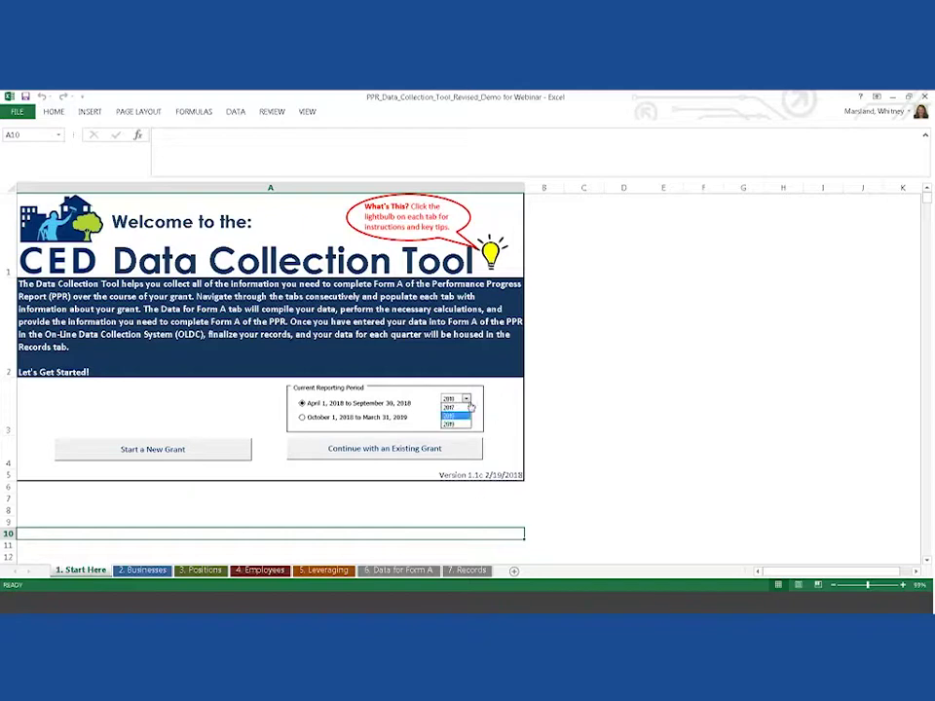
click(468, 414)
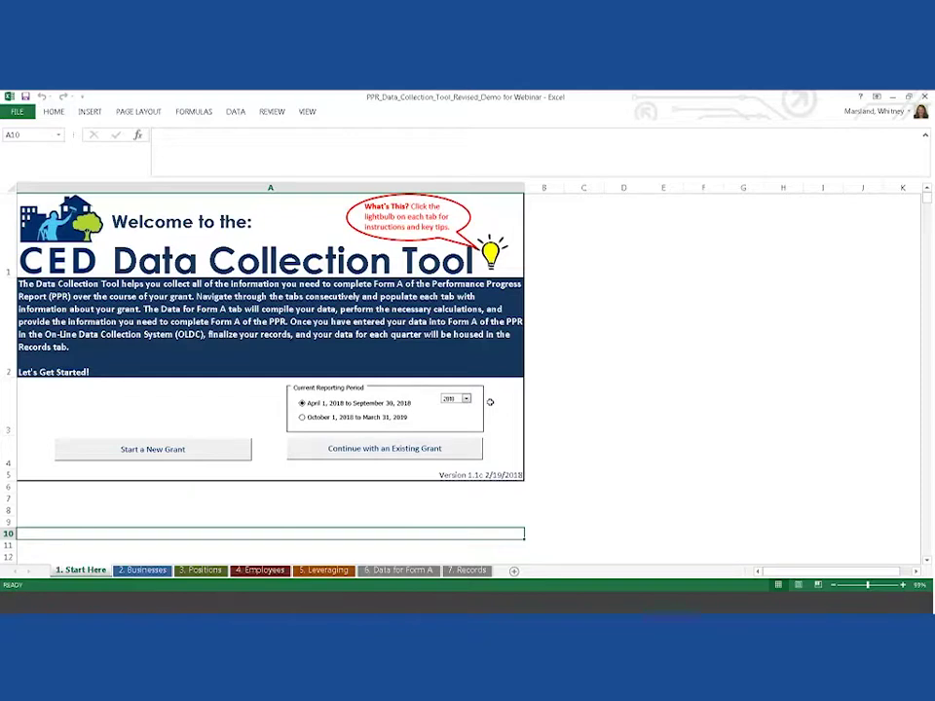
Step: Read the instructions and key tips for the Businesses sheet
click(148, 569)
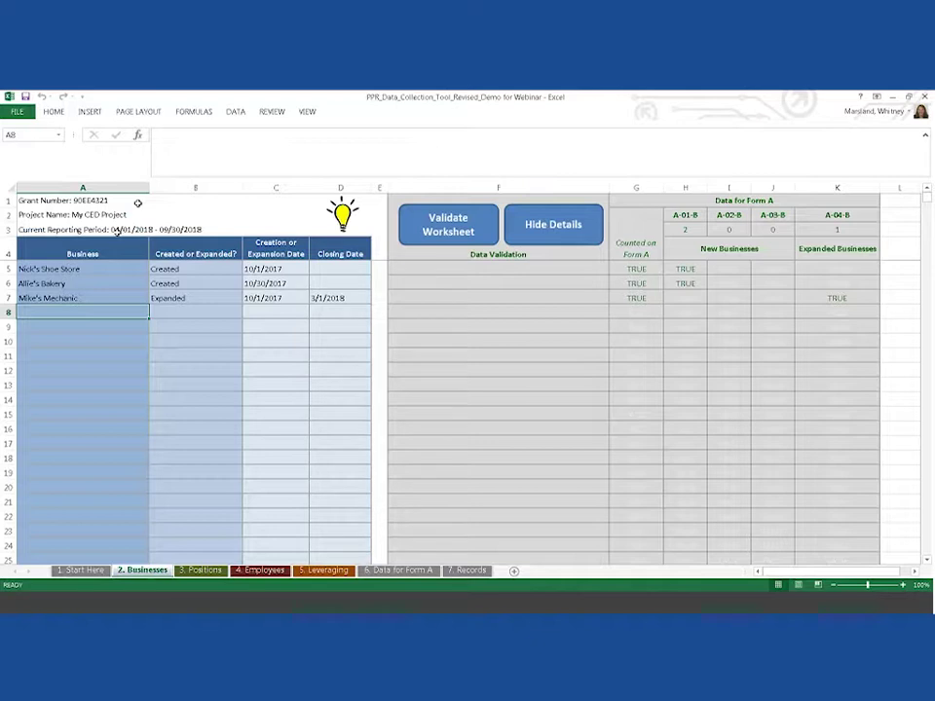
click(97, 280)
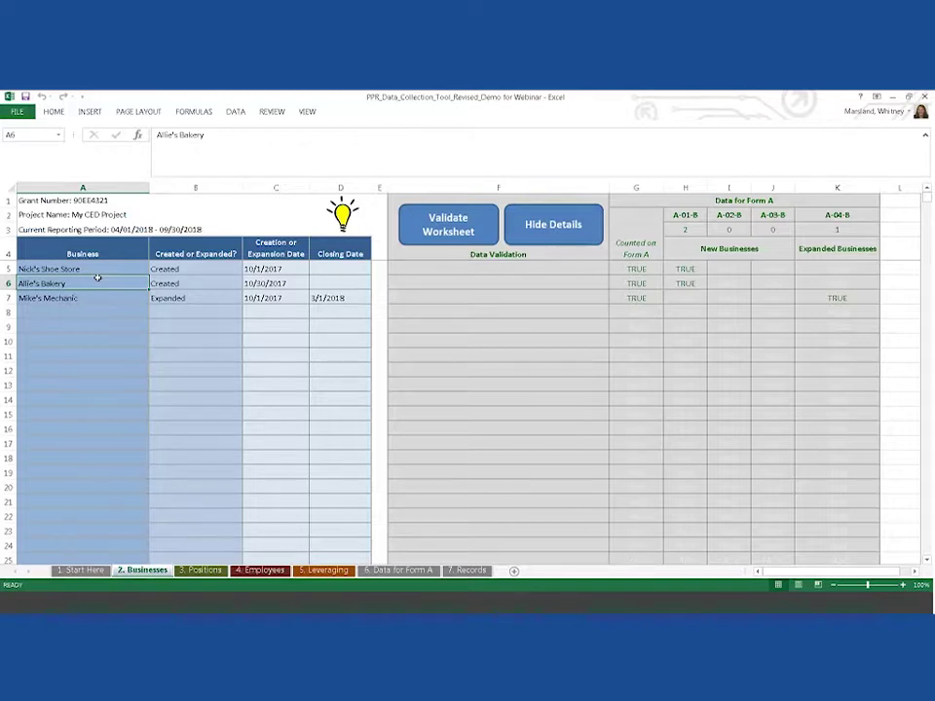
click(343, 215)
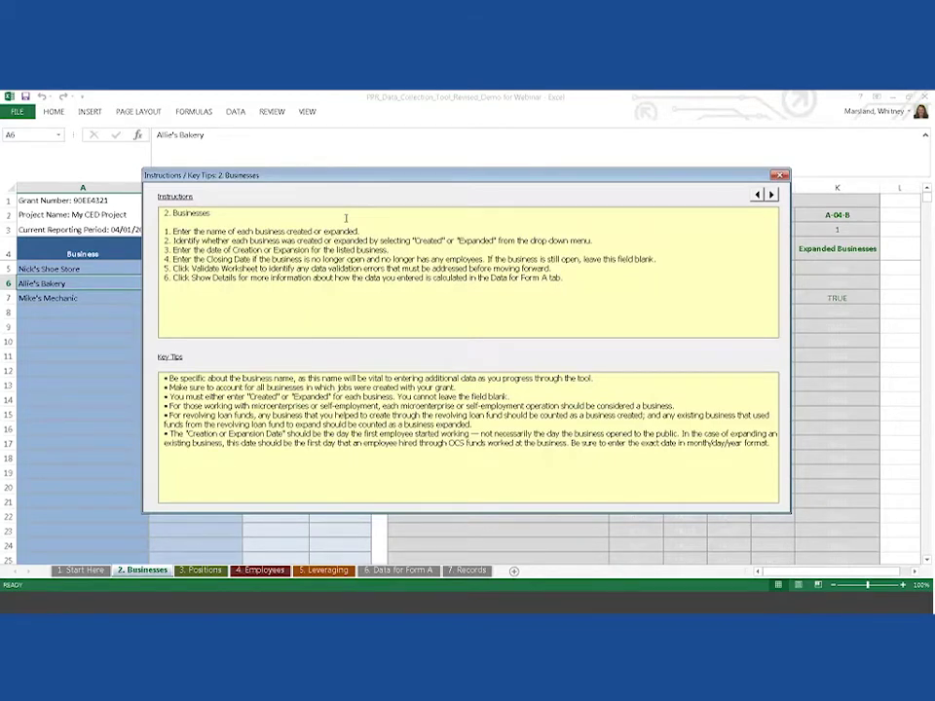
click(780, 179)
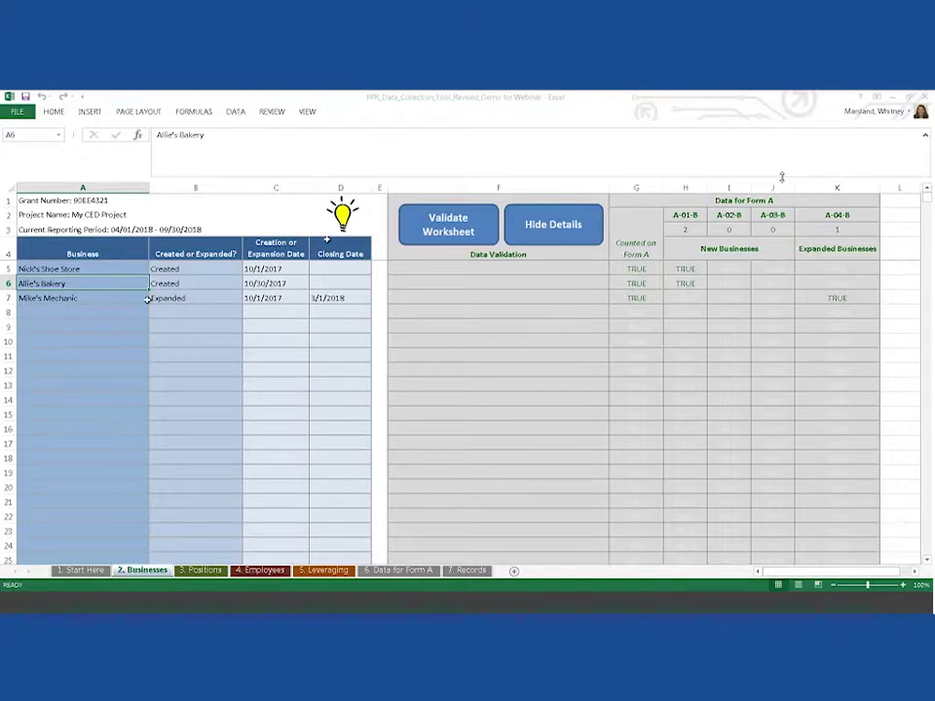
Step: Examine the entries for Nick's Shoe Store, including its Created or Expanded choices and dates, and the closing date of Mike's Mechanic
click(110, 308)
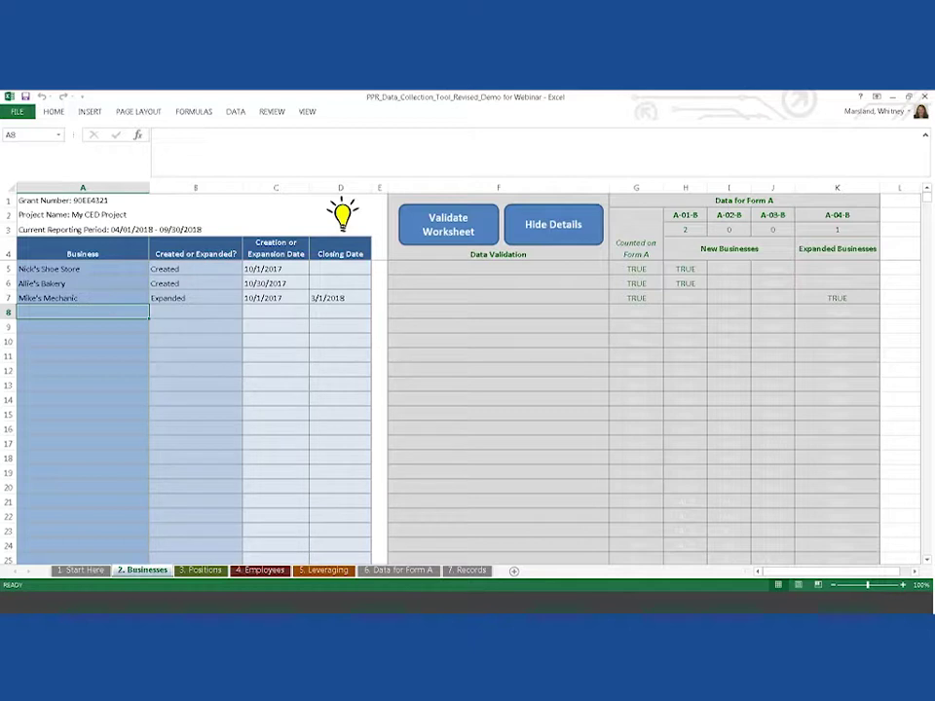
click(116, 266)
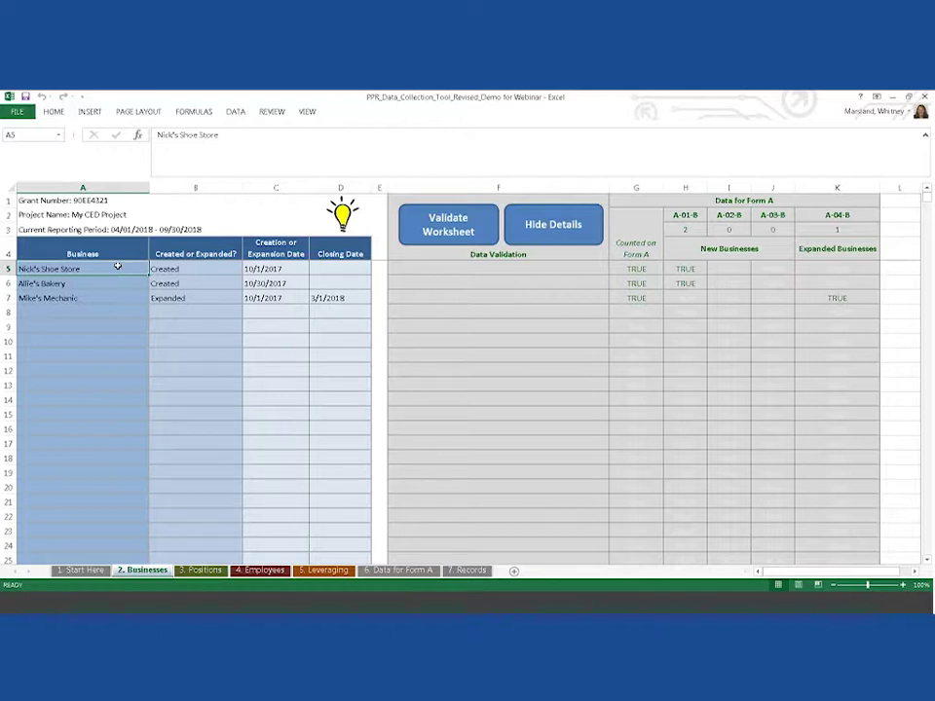
click(233, 273)
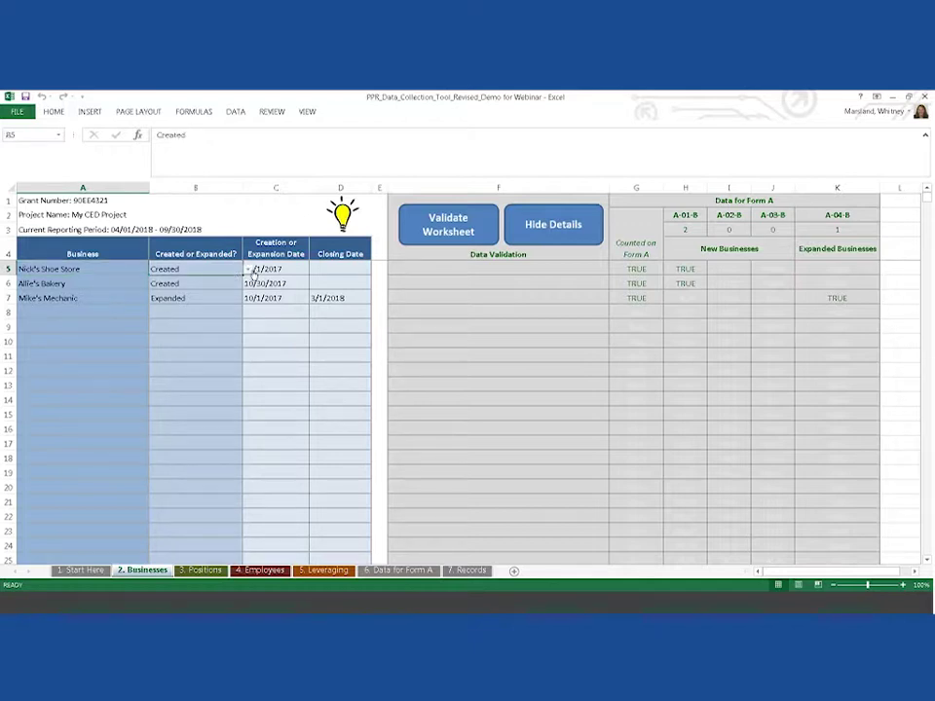
click(248, 268)
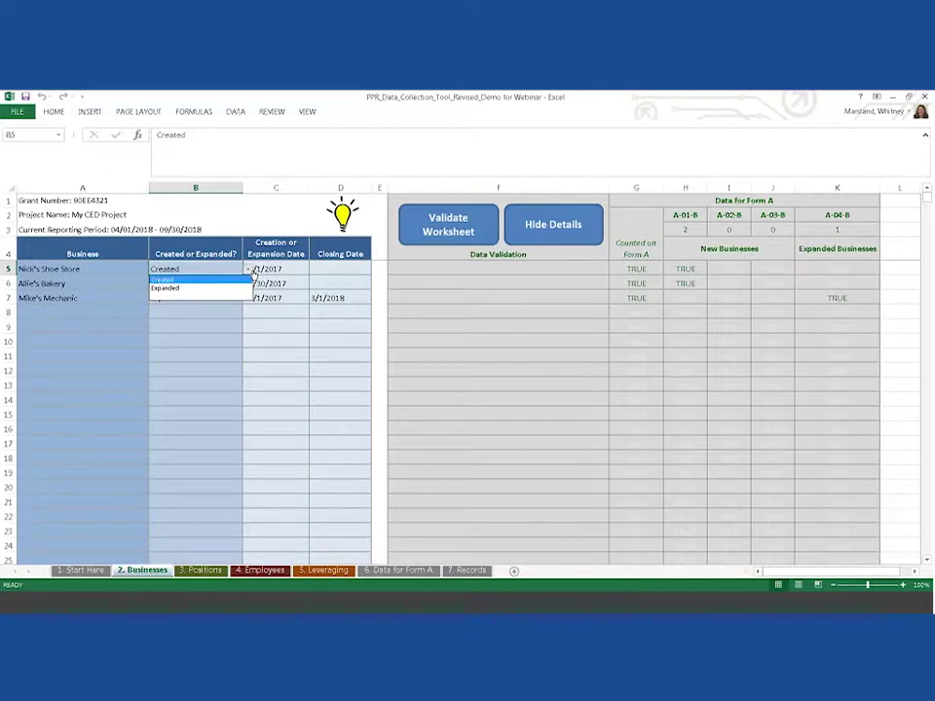
click(252, 272)
click(289, 267)
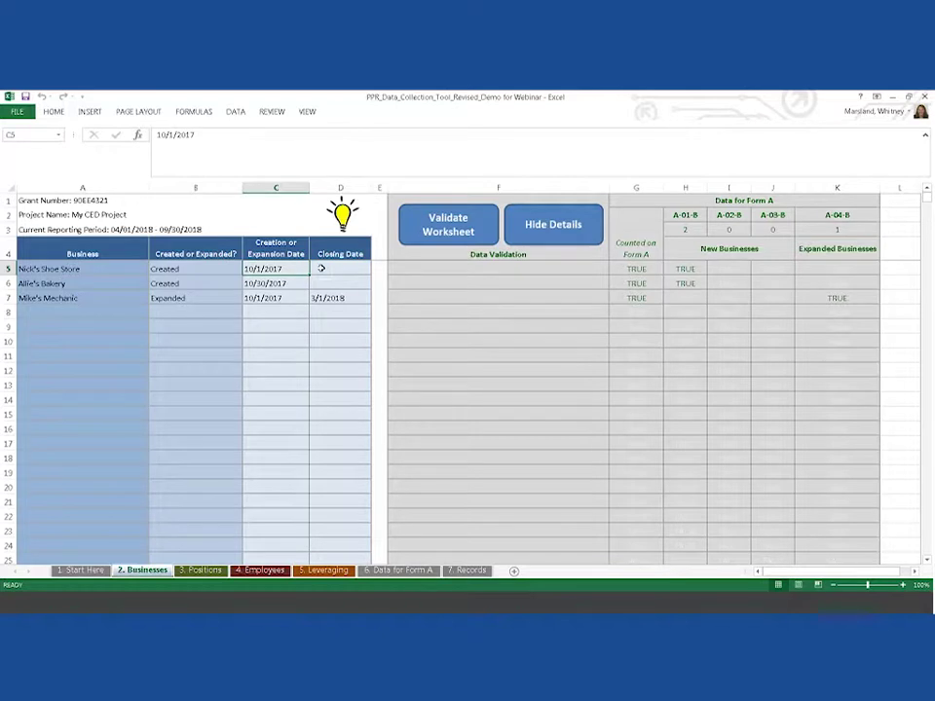
click(331, 270)
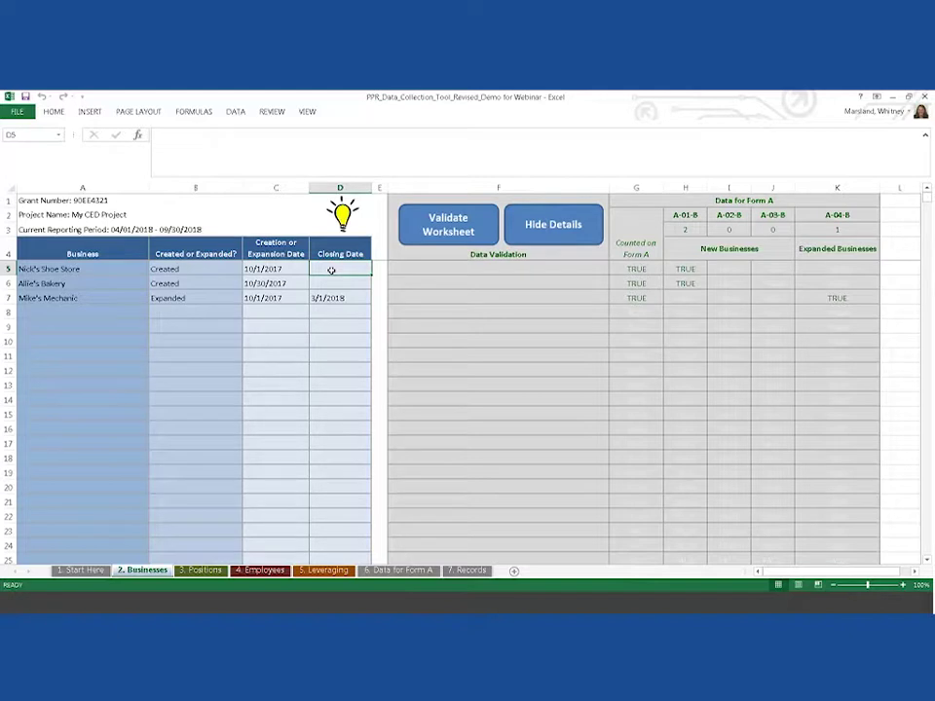
click(341, 299)
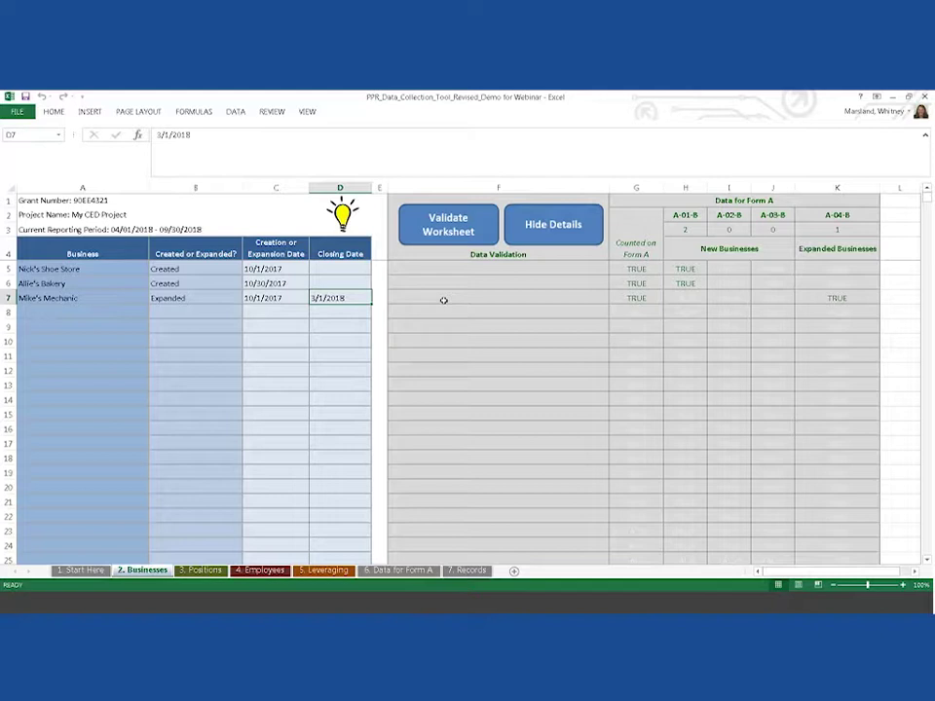
Step: Add a business named Grocery Store in row 8 of the Businesses sheet and mark it as Created
click(88, 316)
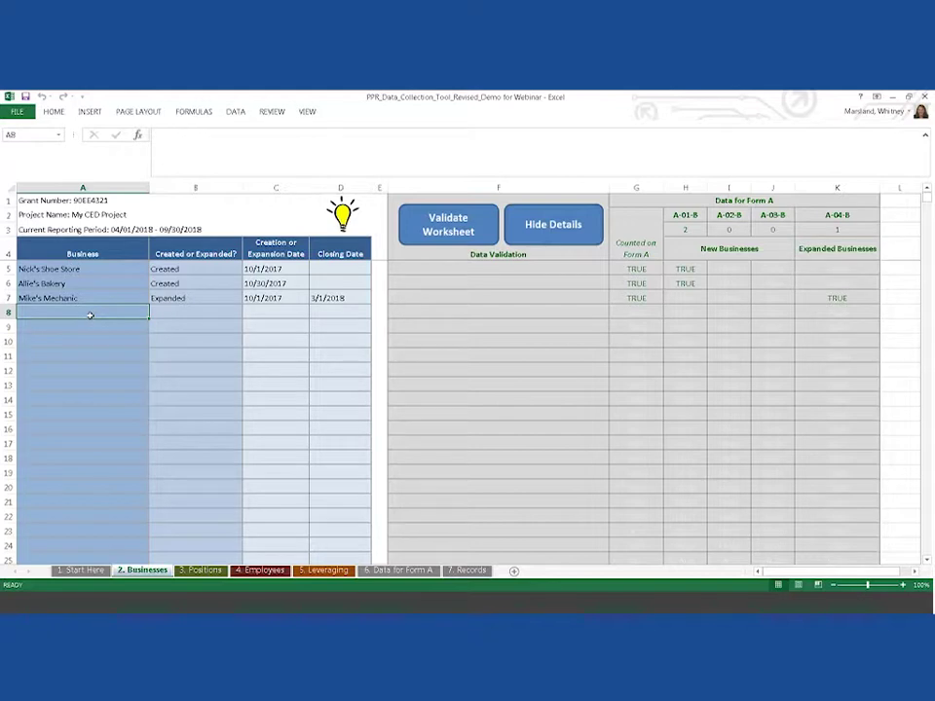
text(Grocery Store)
key(Return)
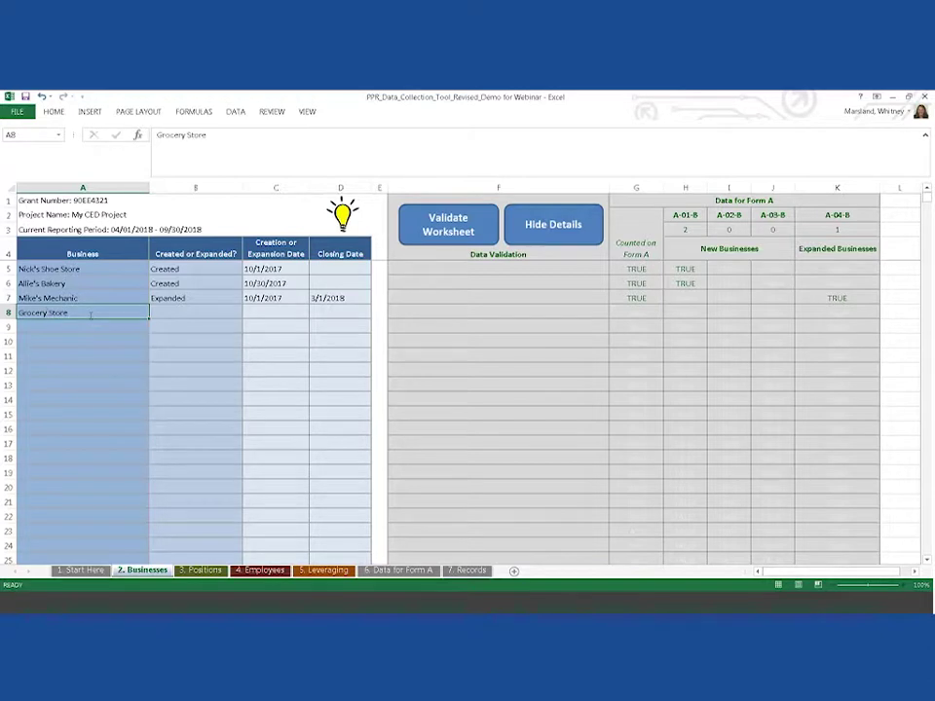
click(228, 307)
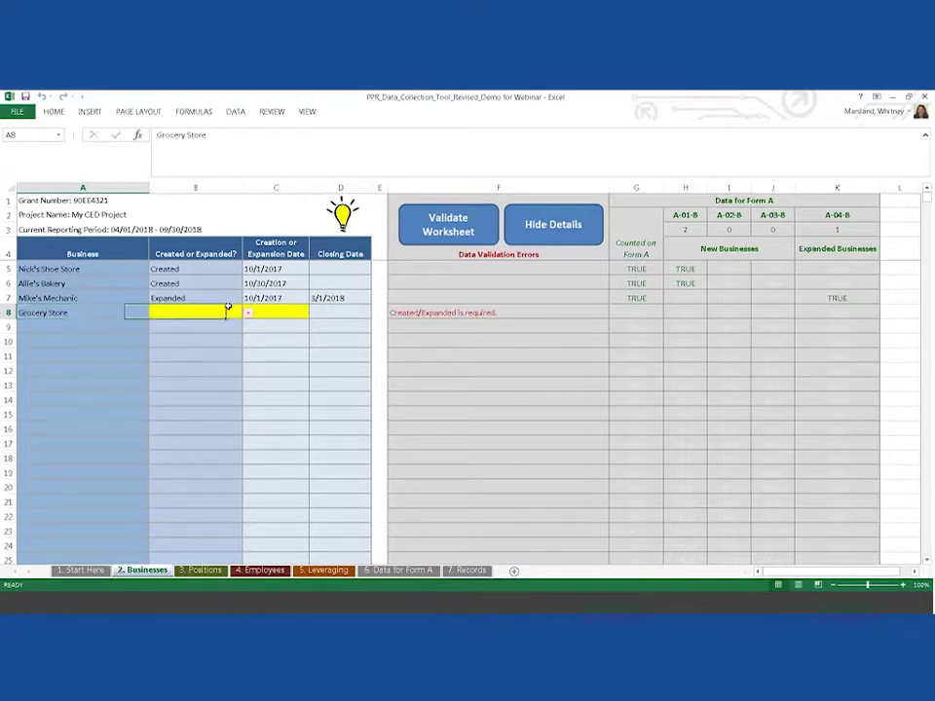
click(286, 308)
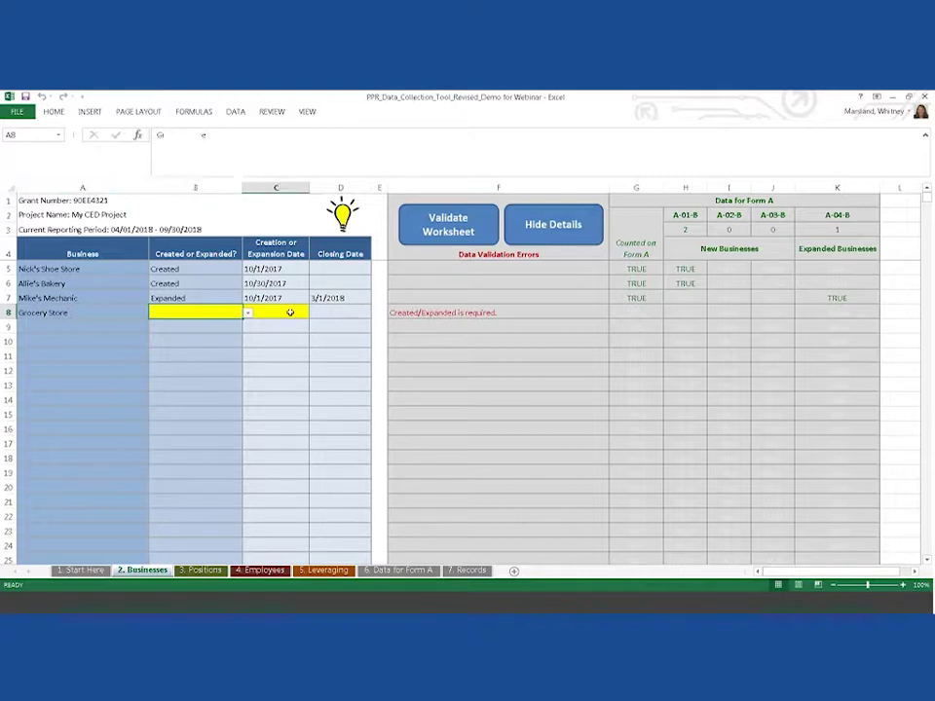
click(229, 315)
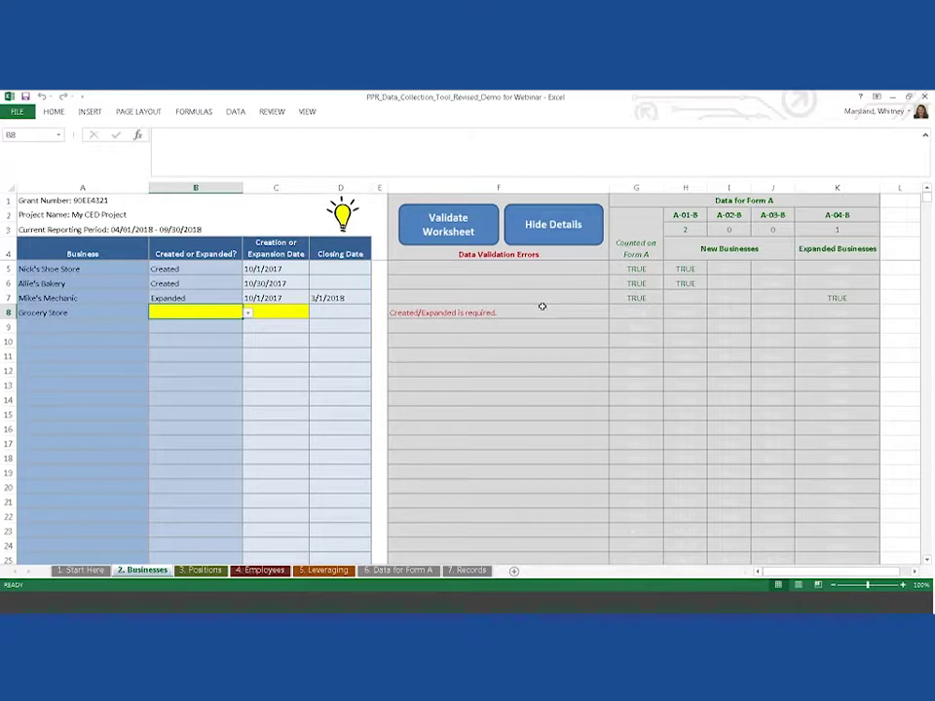
click(247, 314)
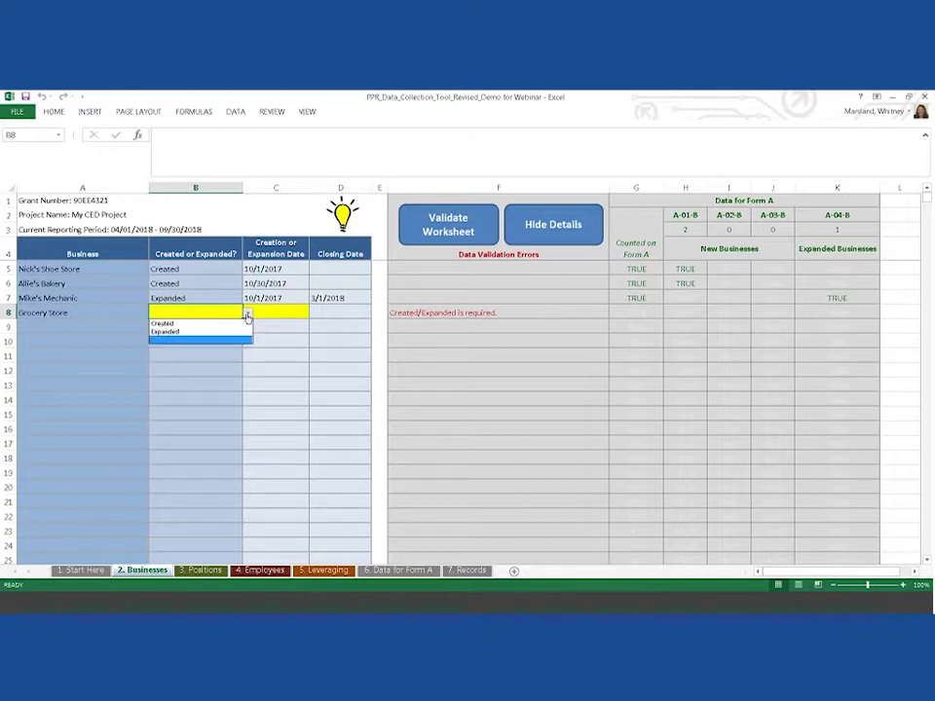
click(241, 324)
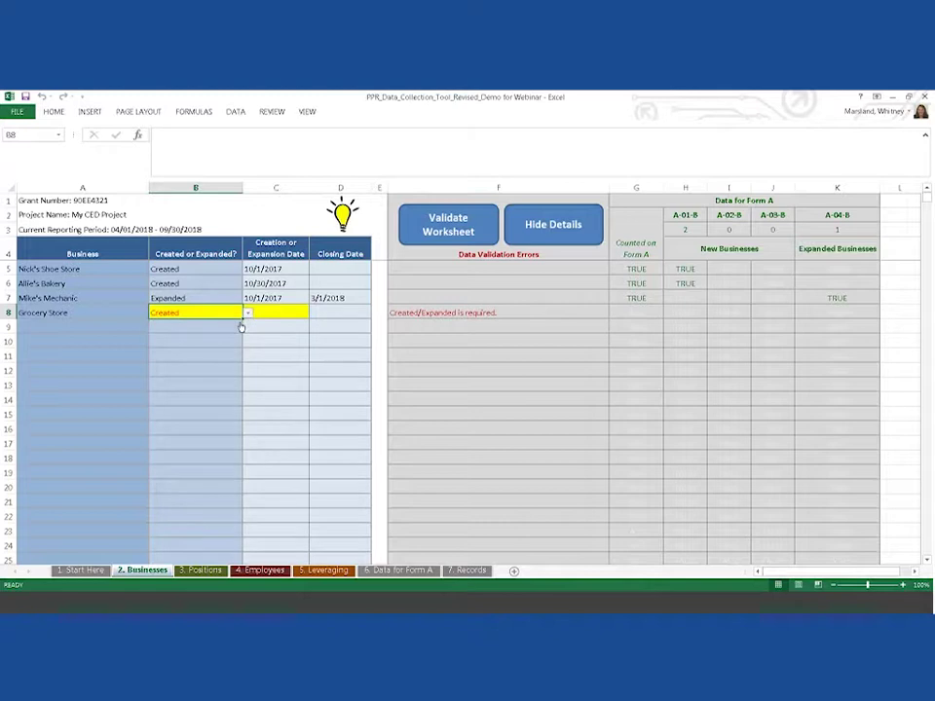
key(Tab)
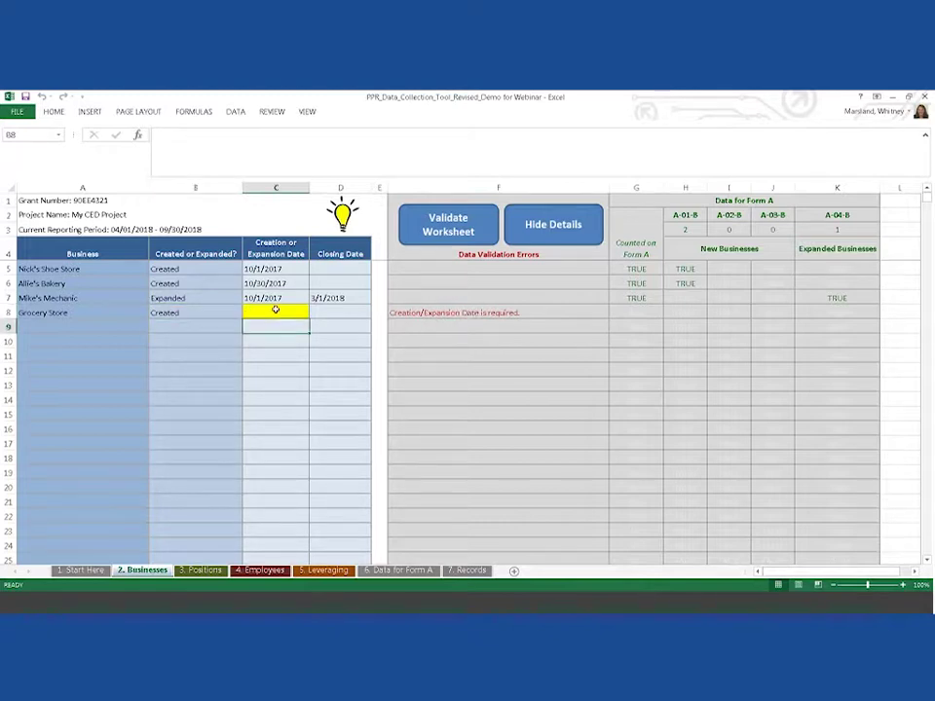
Step: Clear the Created entry and the business name of the Grocery Store row
click(276, 308)
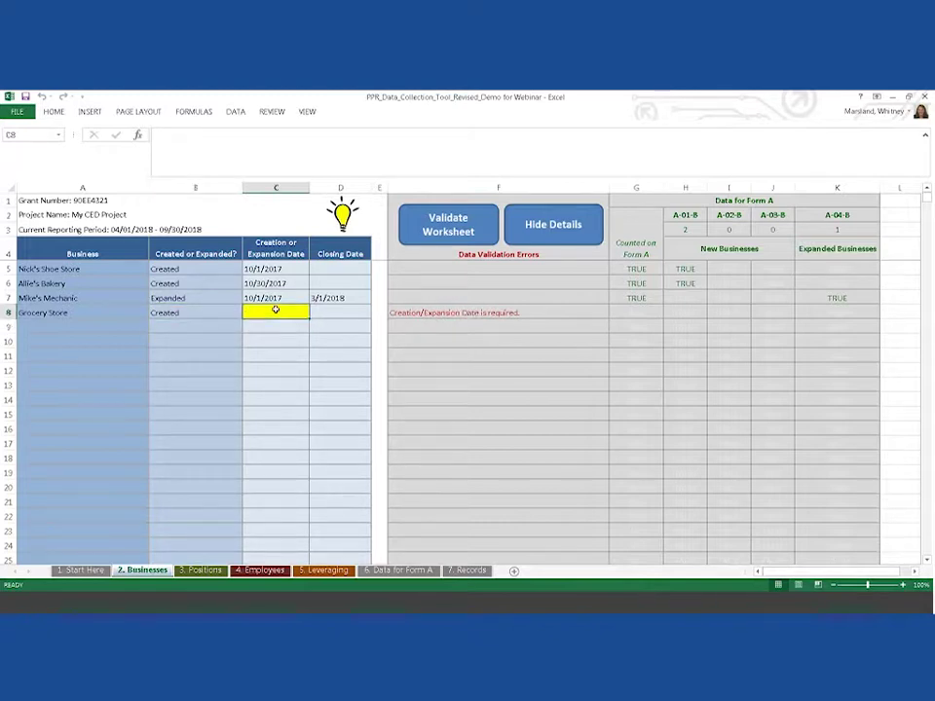
click(160, 315)
key(Delete)
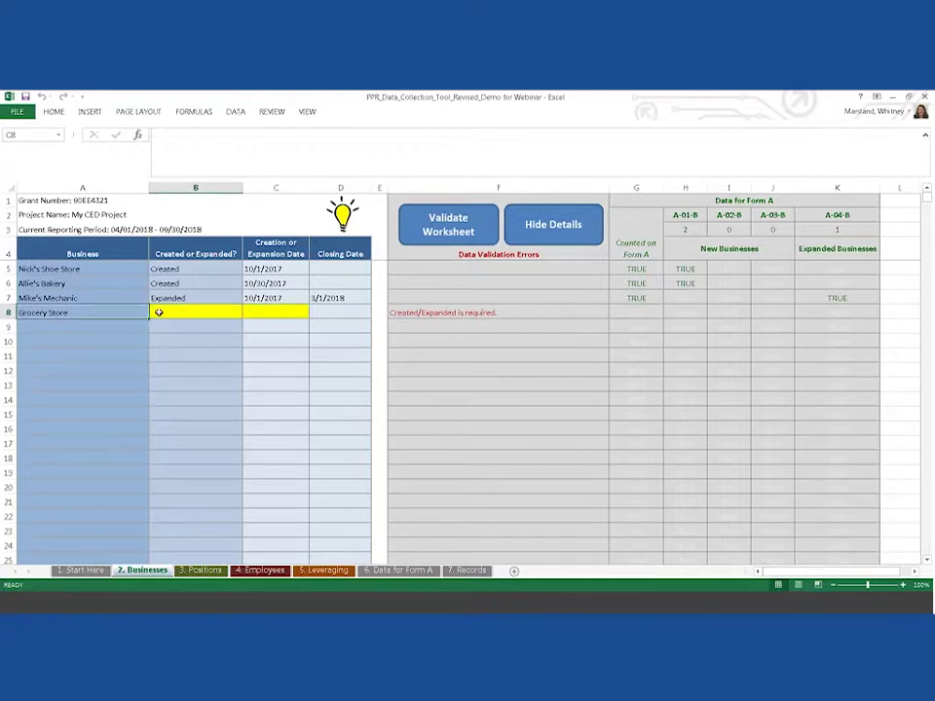
key(Delete)
key(Down)
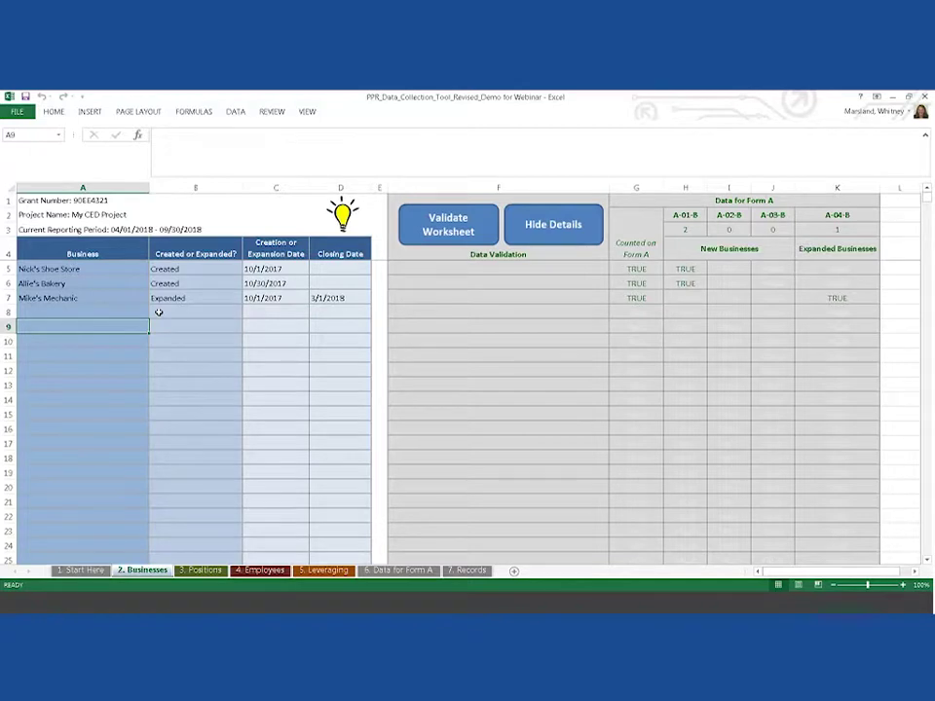
Step: Examine the Positions sheet, including the business choices for the first position and the position title column
click(195, 569)
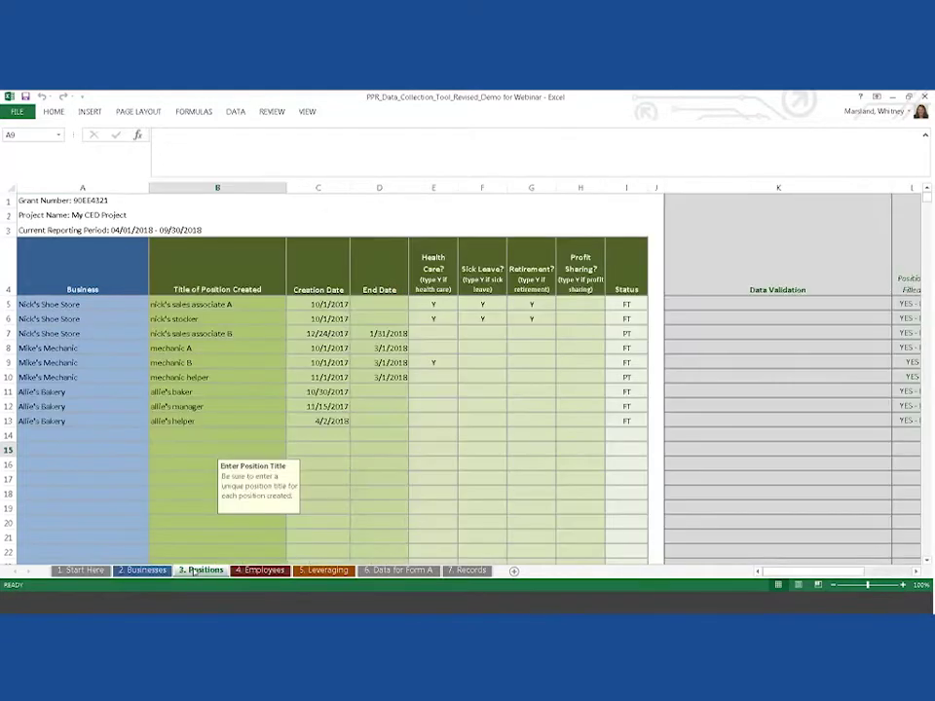
click(108, 434)
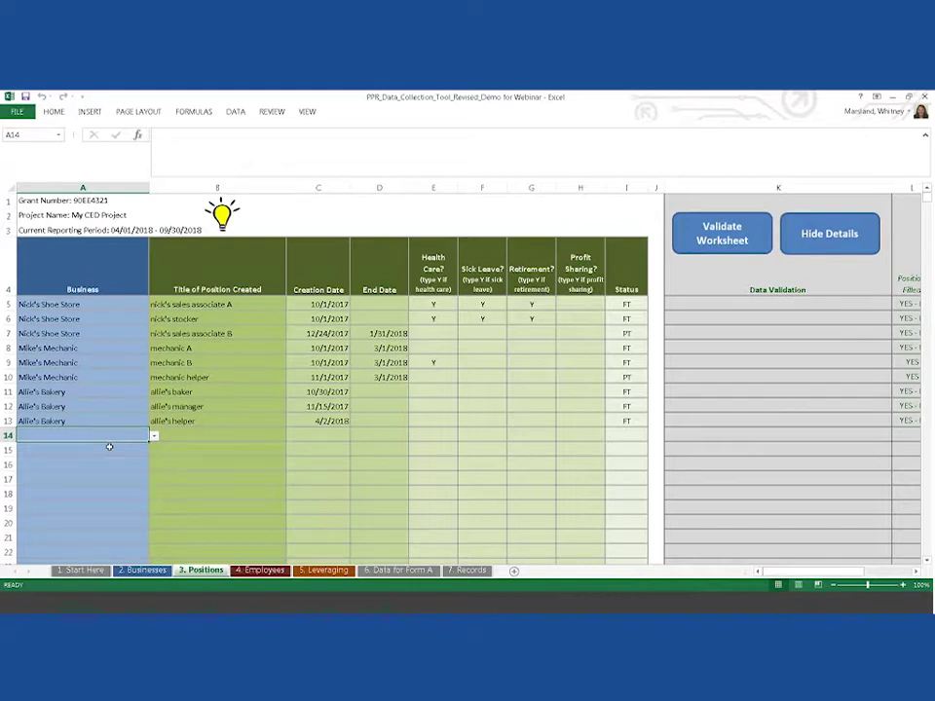
click(123, 305)
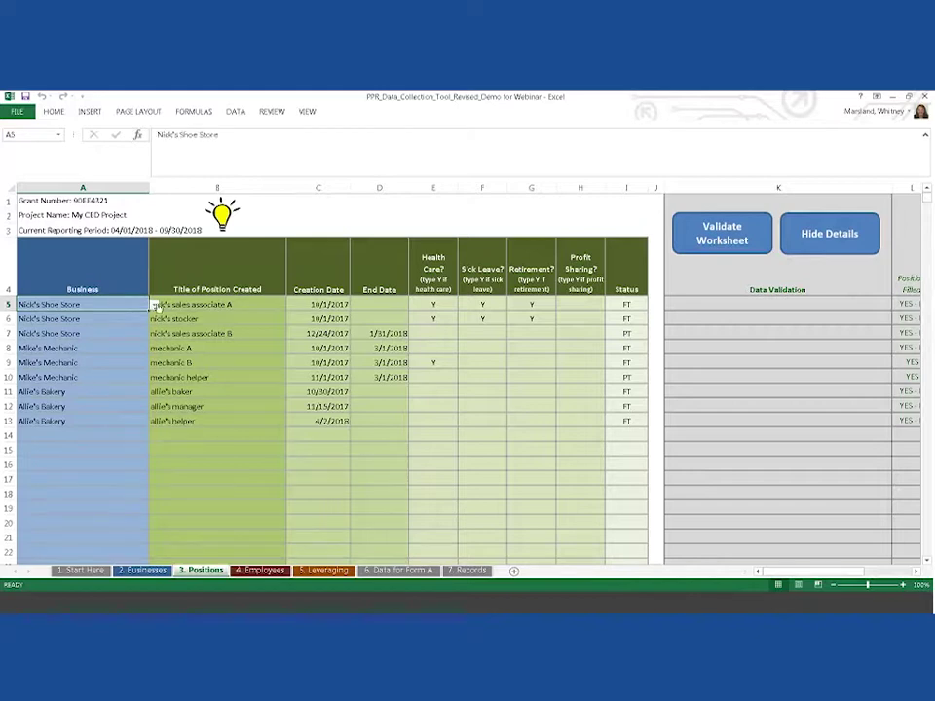
click(154, 305)
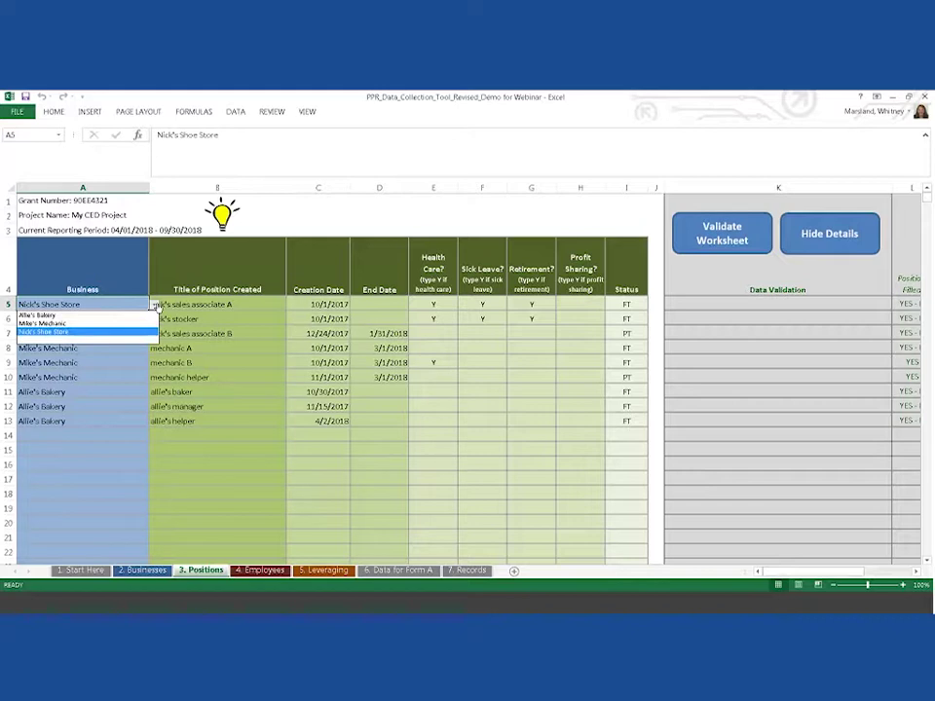
click(153, 332)
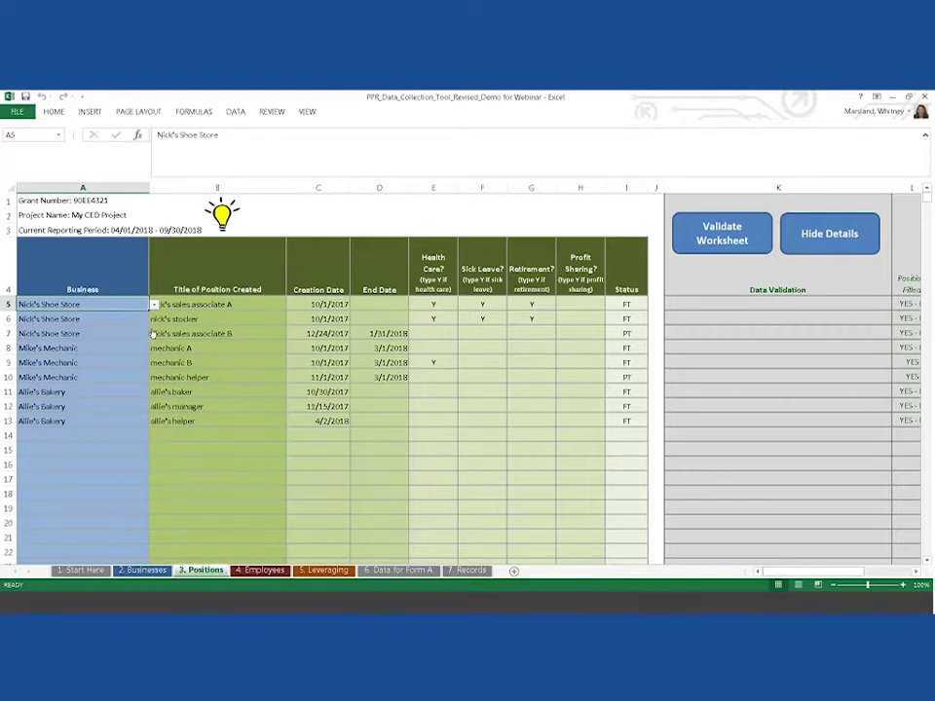
click(203, 306)
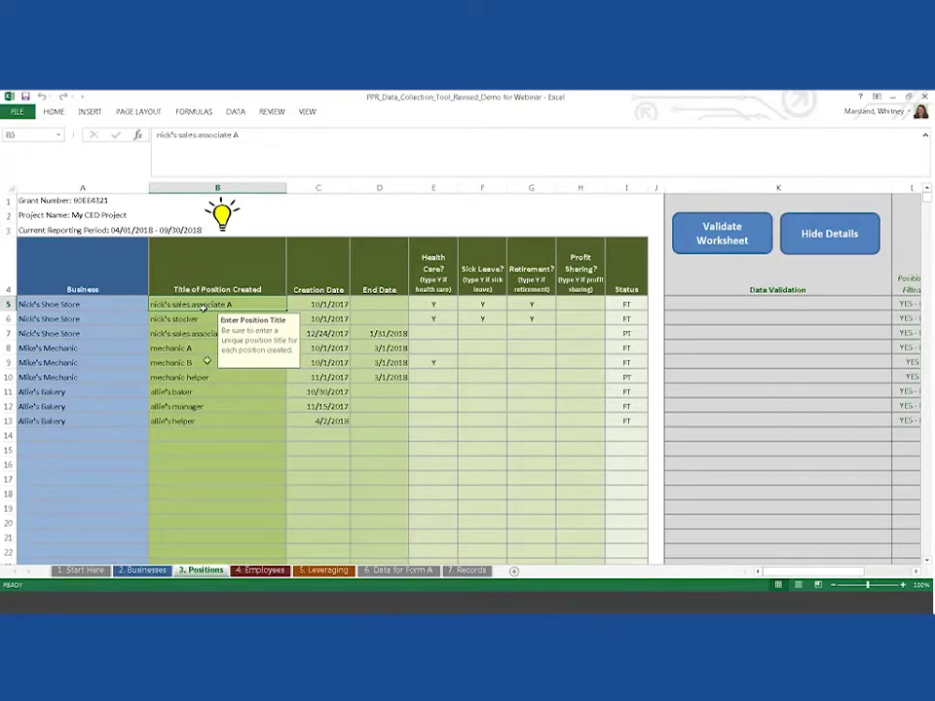
click(226, 447)
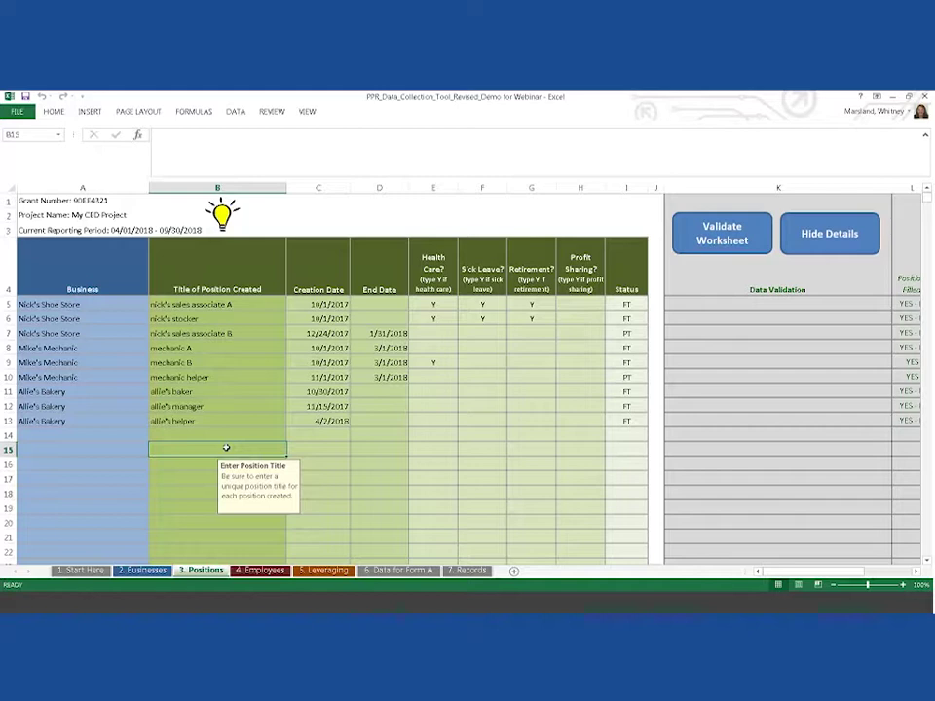
Step: Add a position for Nick's Shoe Store in row 14 of the Positions sheet, titled nick's sale associate C
click(139, 430)
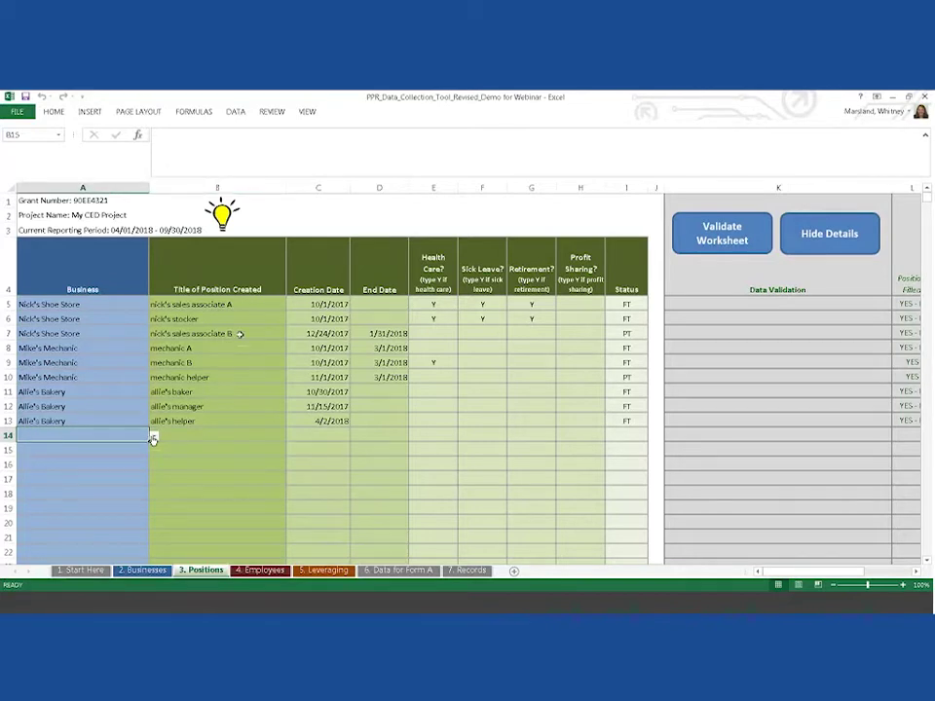
click(153, 436)
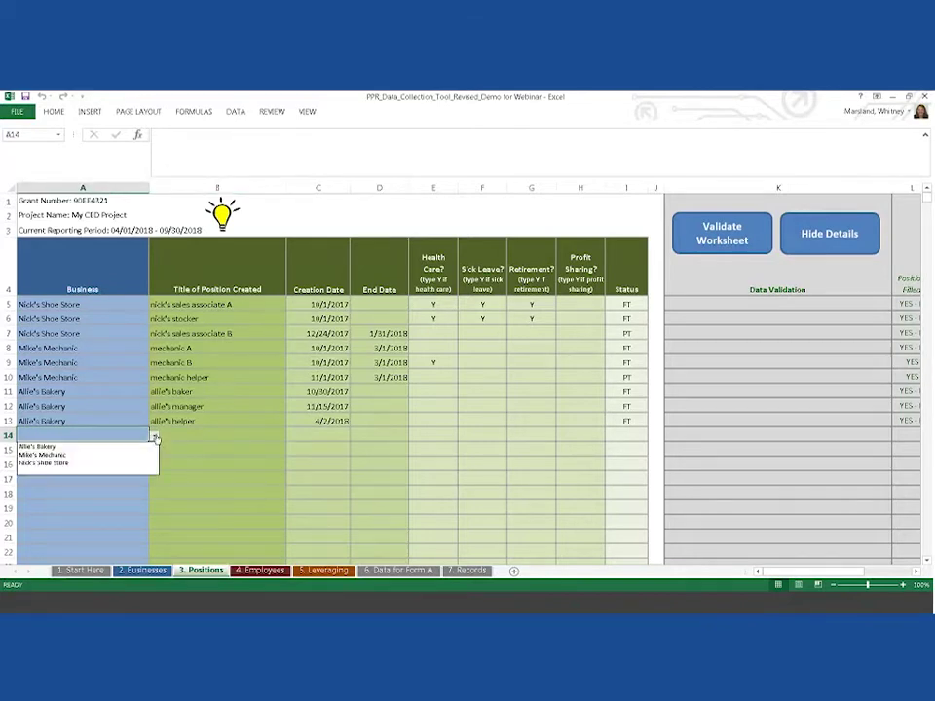
click(105, 464)
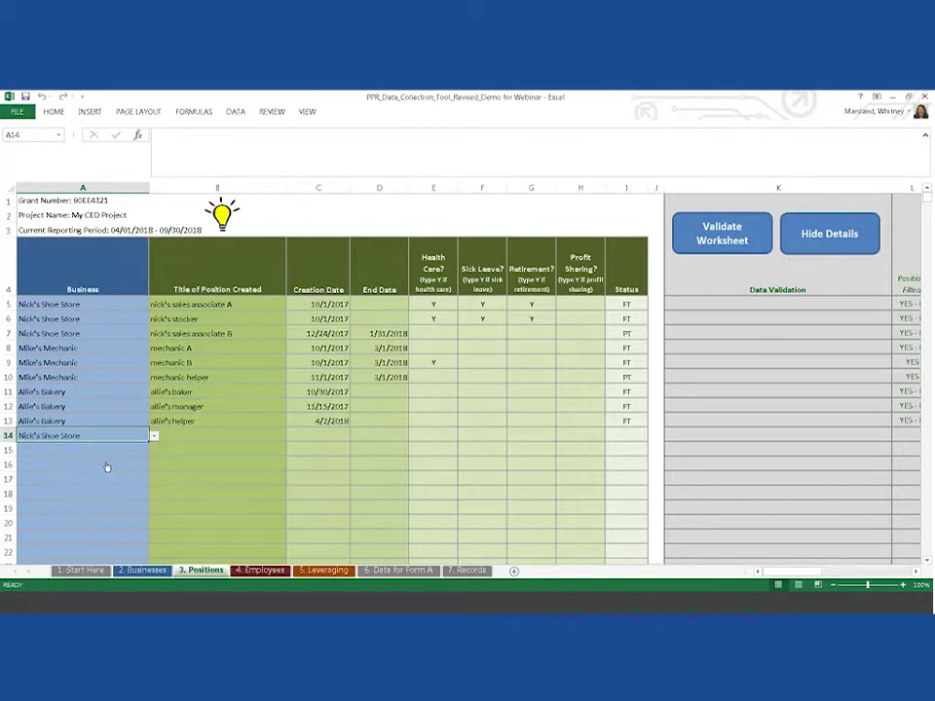
key(Tab)
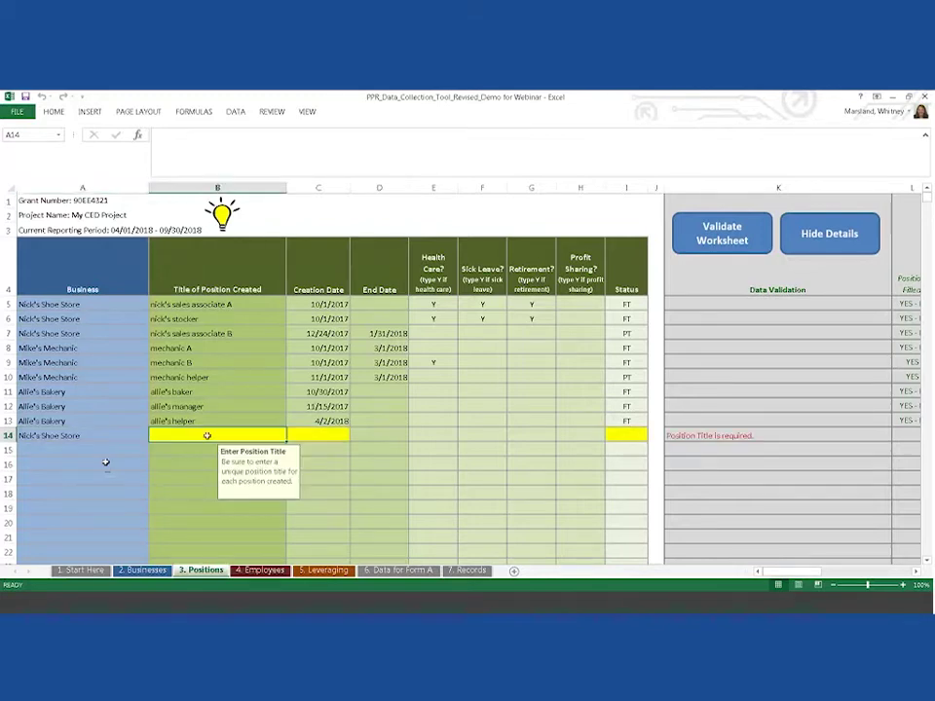
text(nick's sales a)
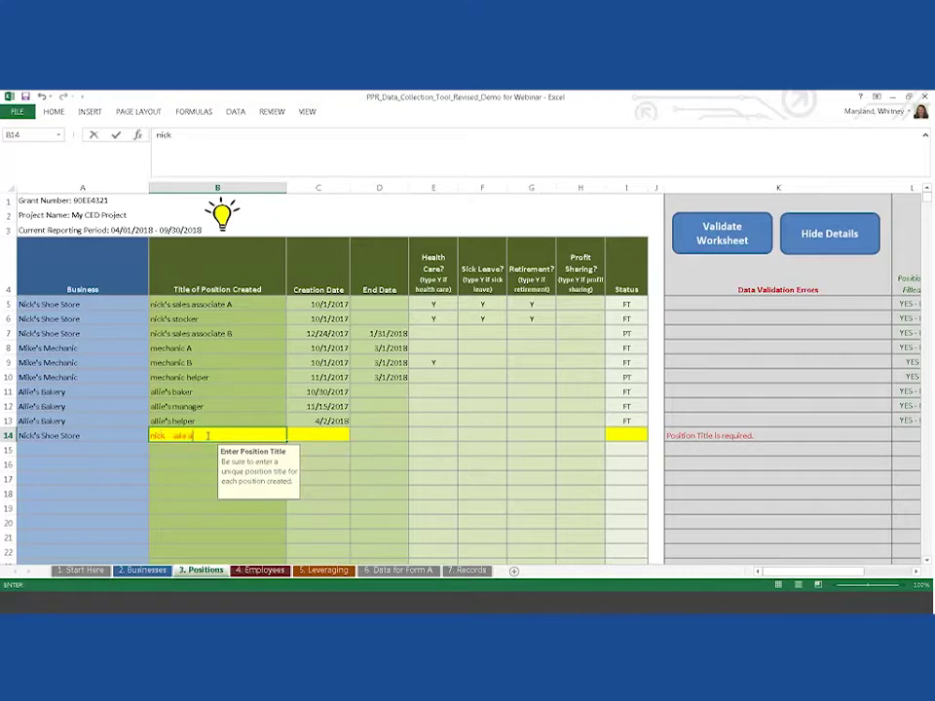
text(ssociate C)
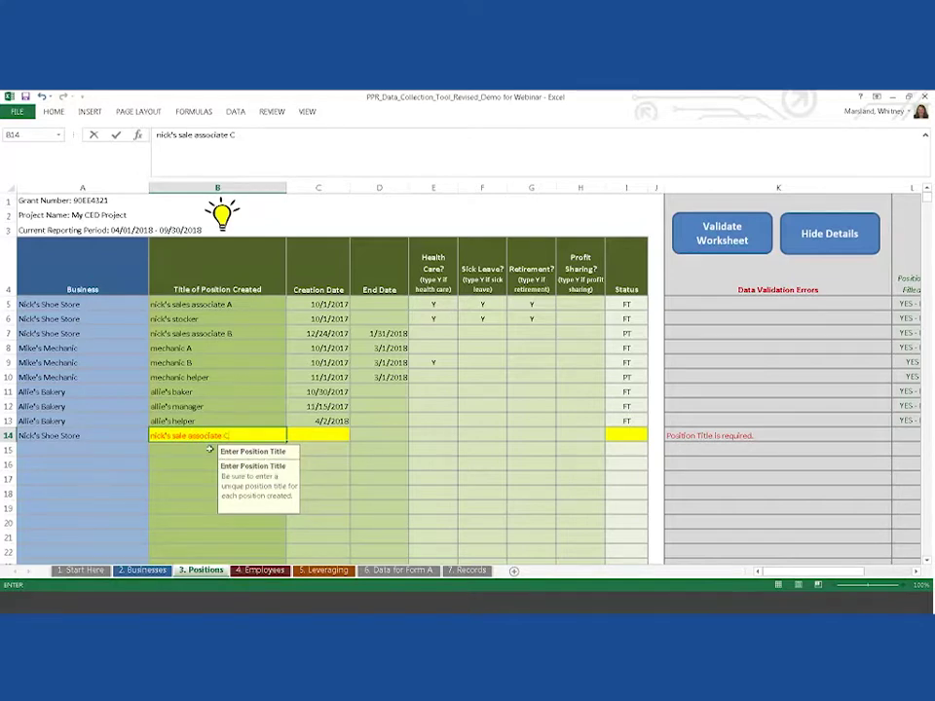
key(Return)
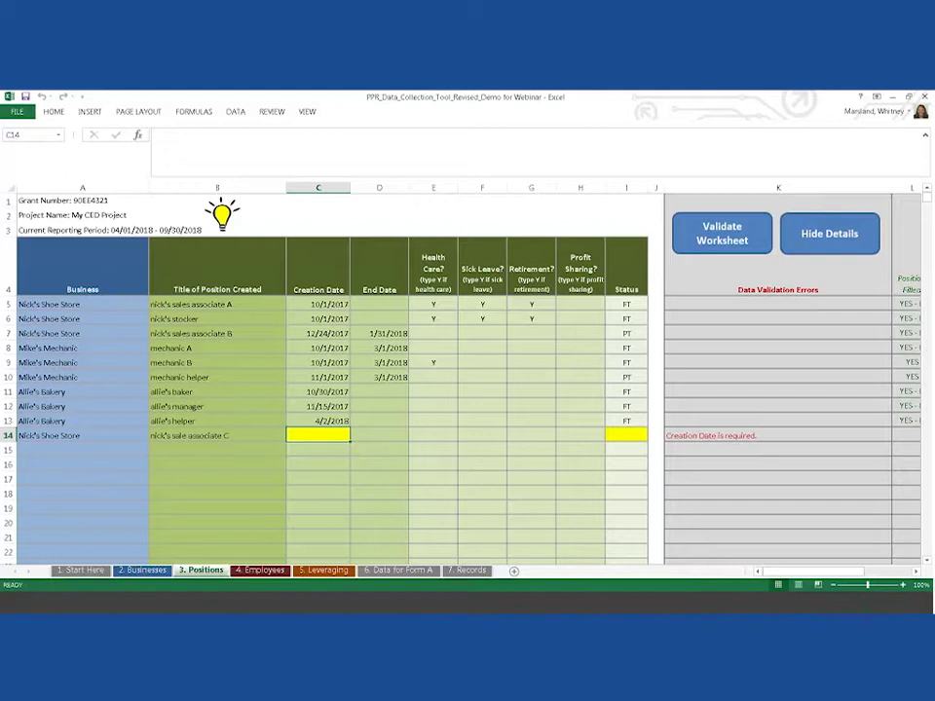
Step: Set the creation date of the nick's sale associate C position to 1/1/2018
text(1/1)
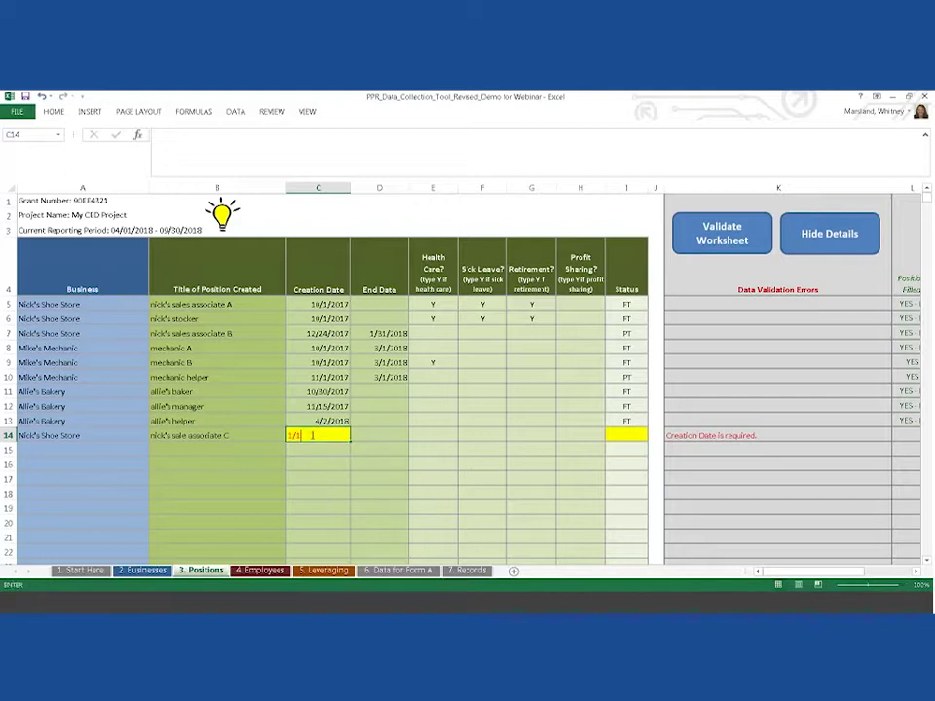
text(/2018)
click(377, 432)
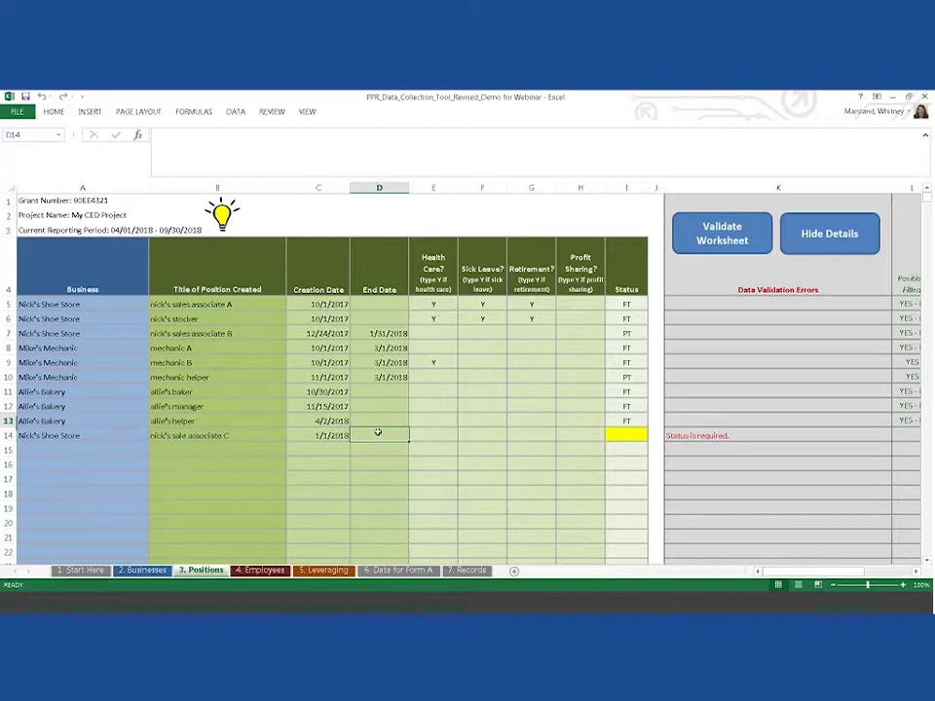
Step: Examine the end dates of the positions above row 14, up to mechanic A
key(Up)
key(Up)
key(Up)
key(Up)
key(Up)
key(Up)
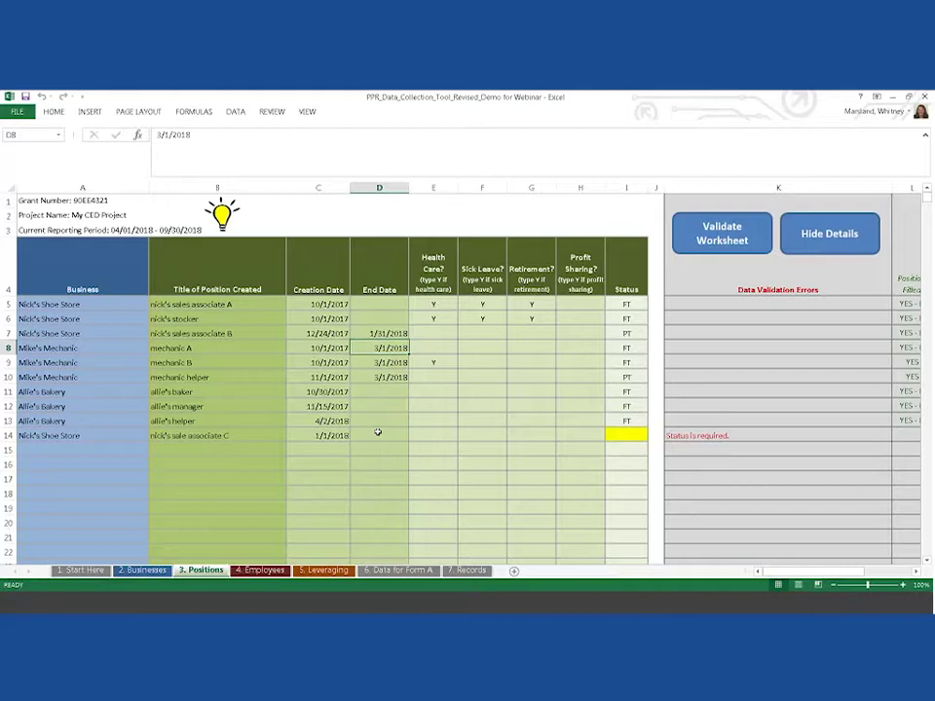
Step: Mark Health Care as Y for the nick's sale associate C position in row 14
key(Right)
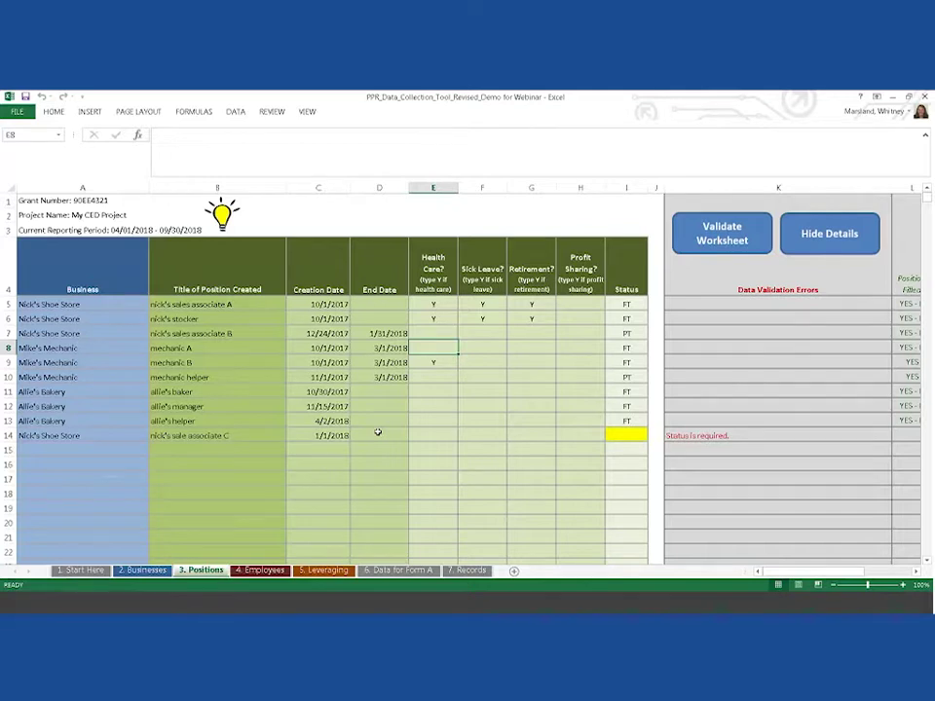
key(Down)
key(Down)
key(Down)
key(Down)
key(Down)
key(Down)
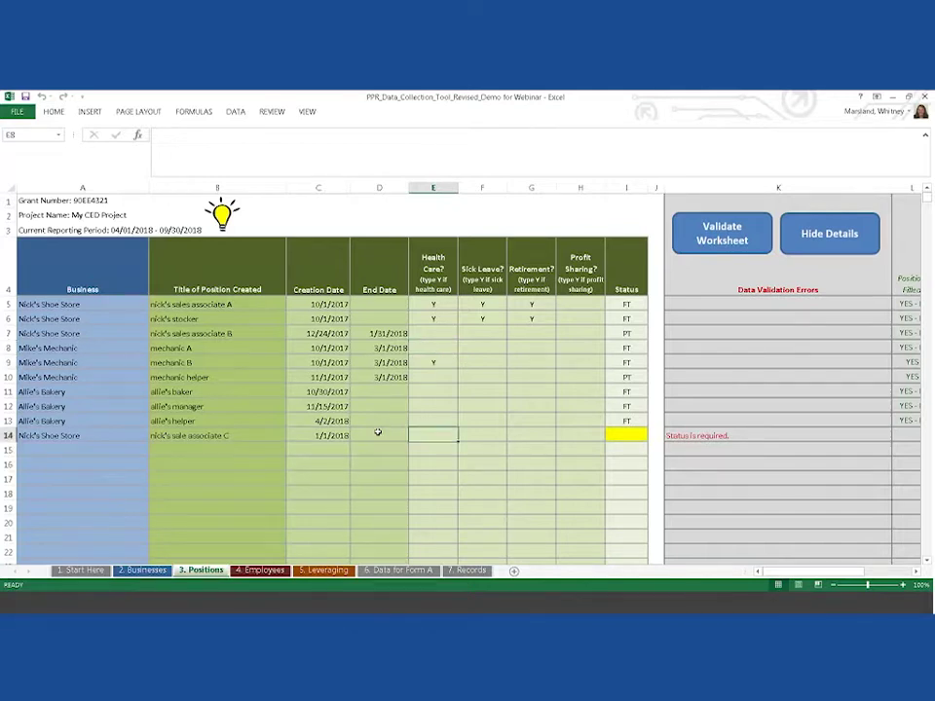
text(Y)
Step: Leave the other benefits of nick's sale associate C blank and set the position's status to FT
key(Tab)
key(Tab)
key(Tab)
key(Tab)
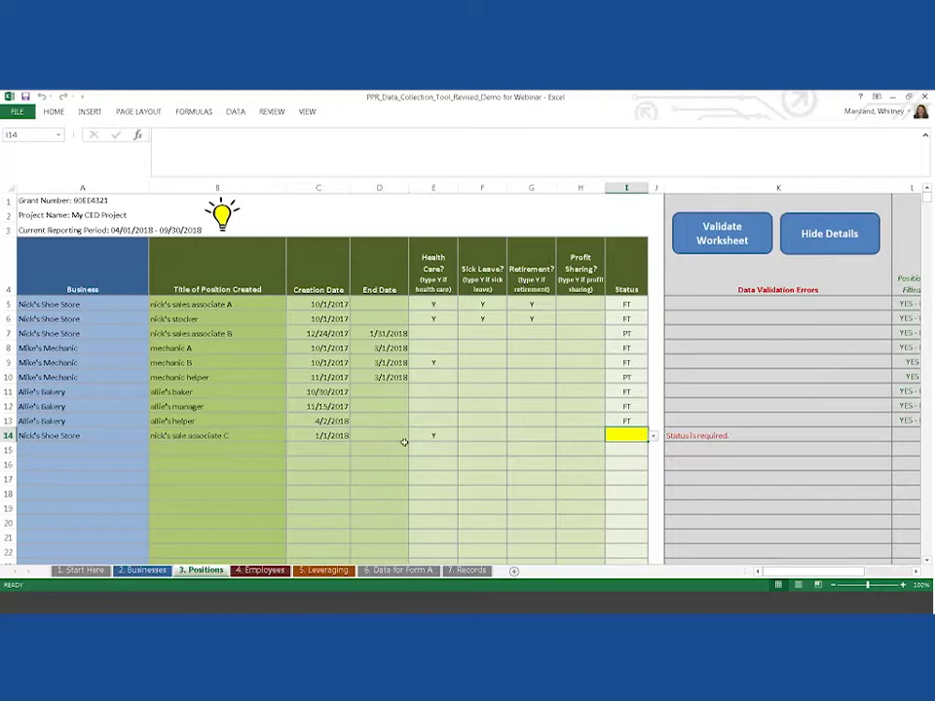
click(653, 436)
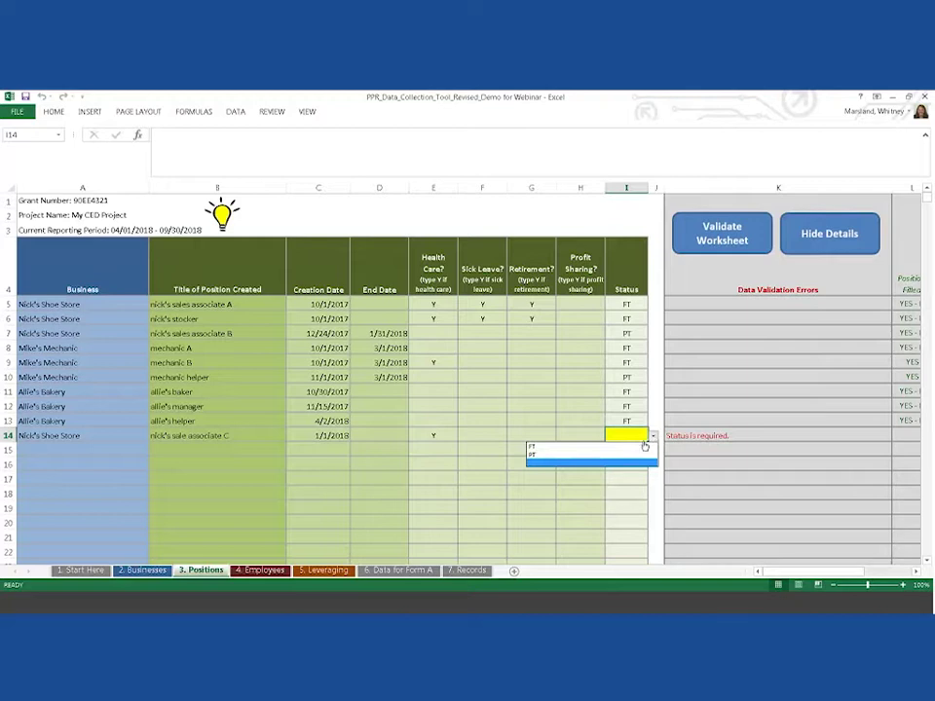
click(639, 449)
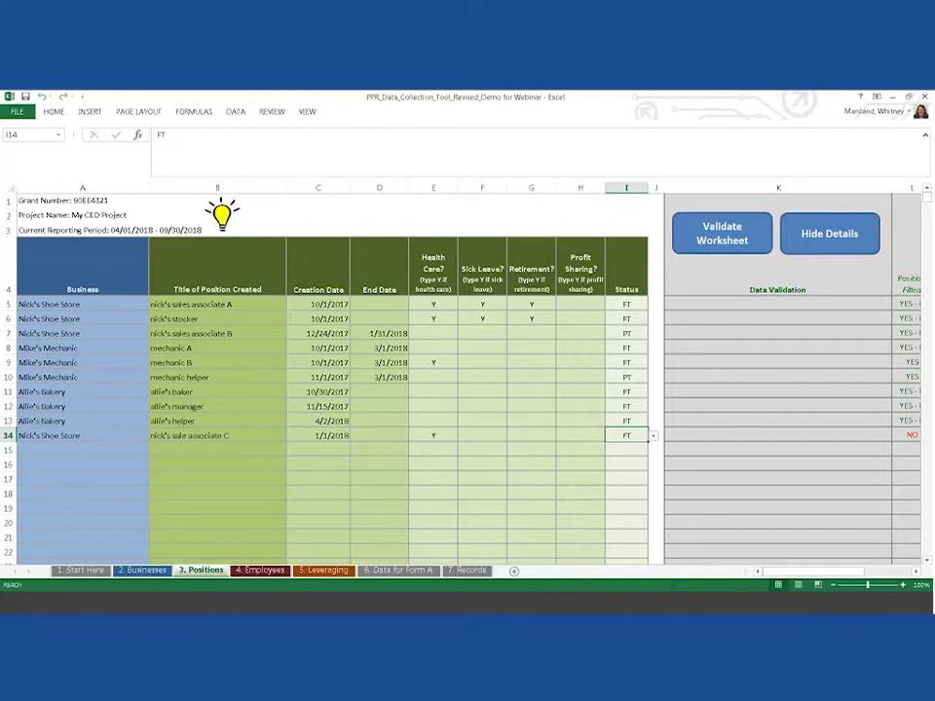
Step: Check the creation date of Nick's Shoe Store on the Businesses sheet and try 9/20/2017 as the creation date of nick's sale associate C
click(143, 570)
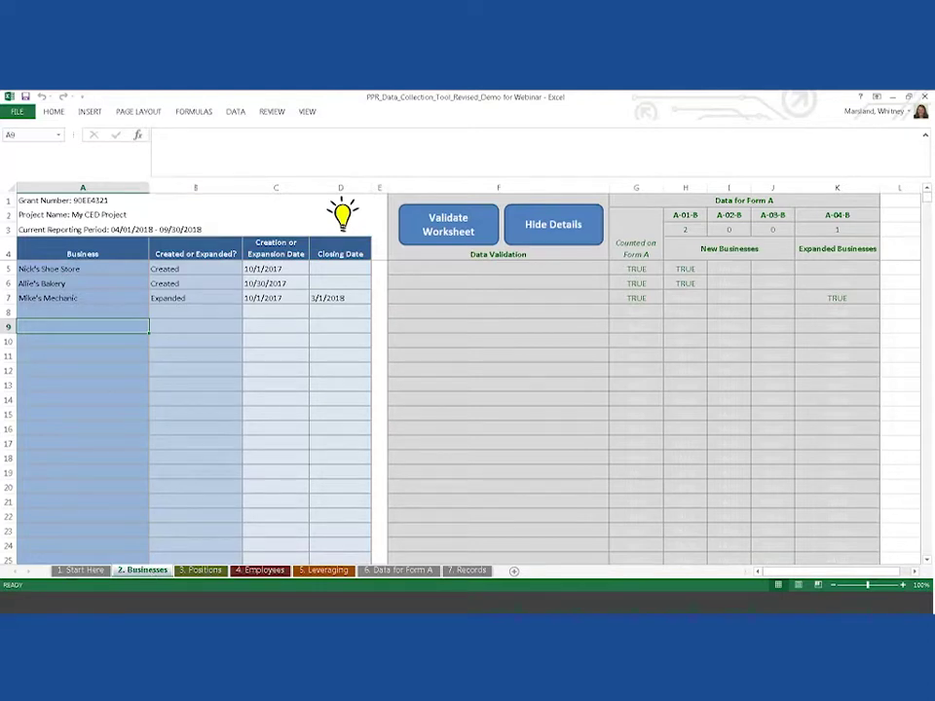
click(200, 570)
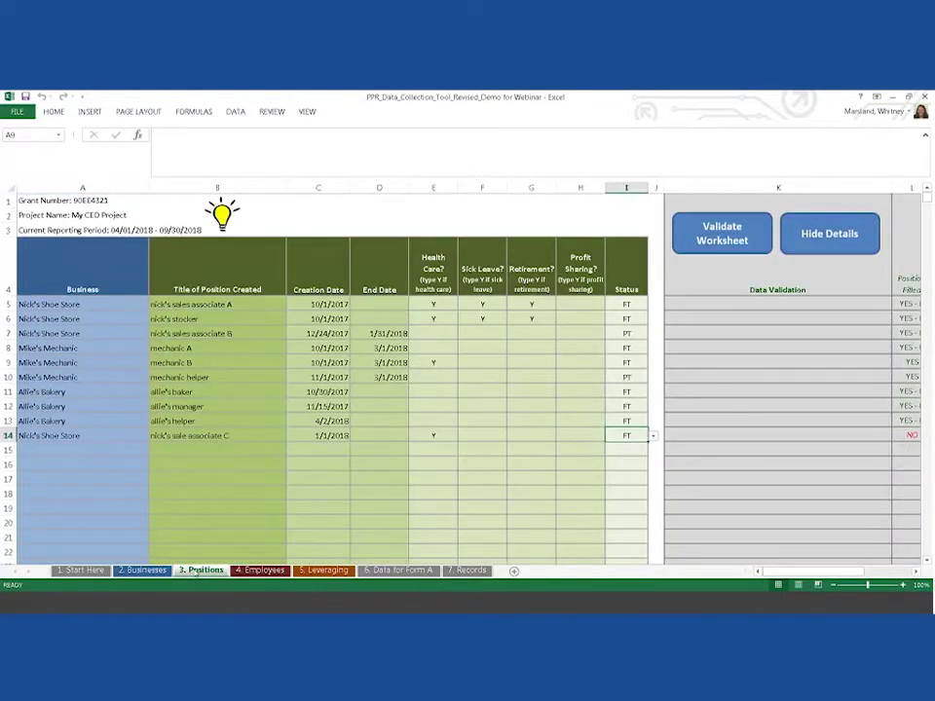
click(309, 435)
text(9)
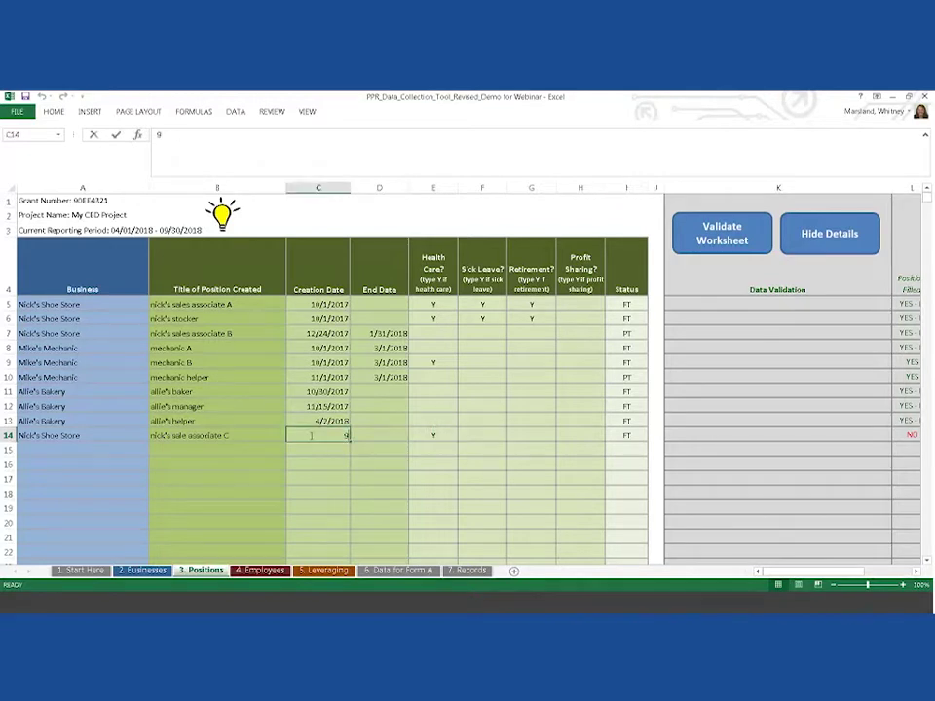
text(/20/2017)
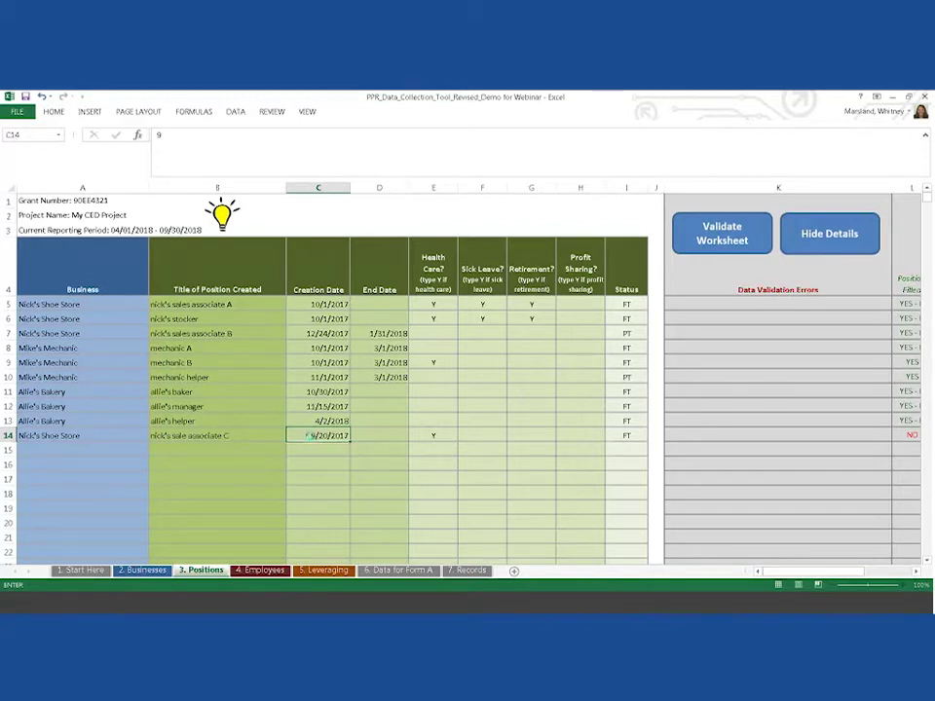
key(Return)
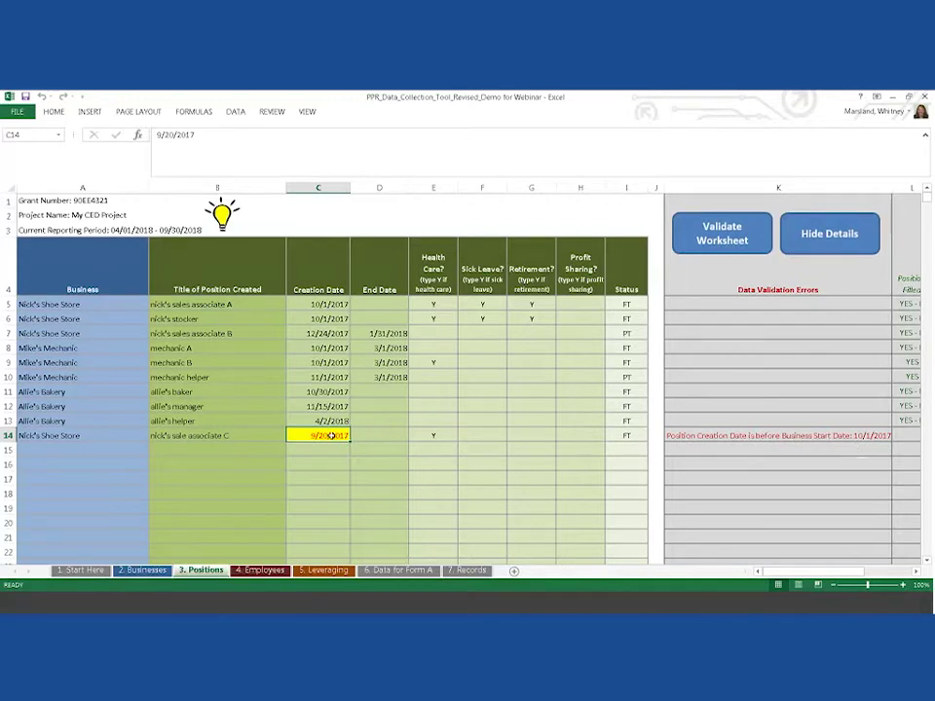
Step: Correct the creation date of nick's sale associate C in row 14 to 1/1/2018
text(1/1/)
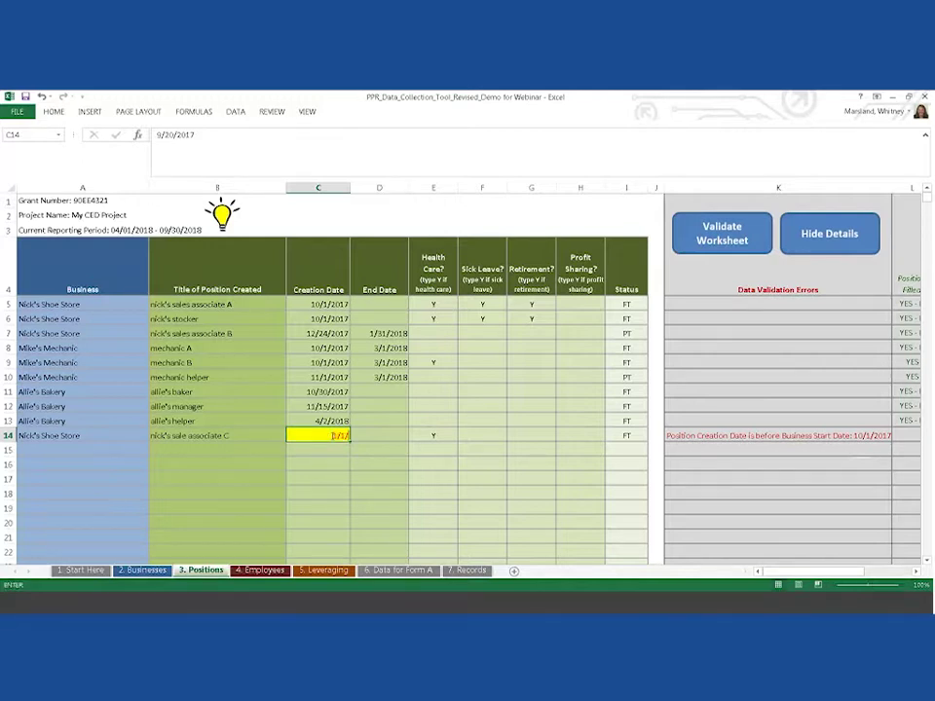
text(2017)
key(Return)
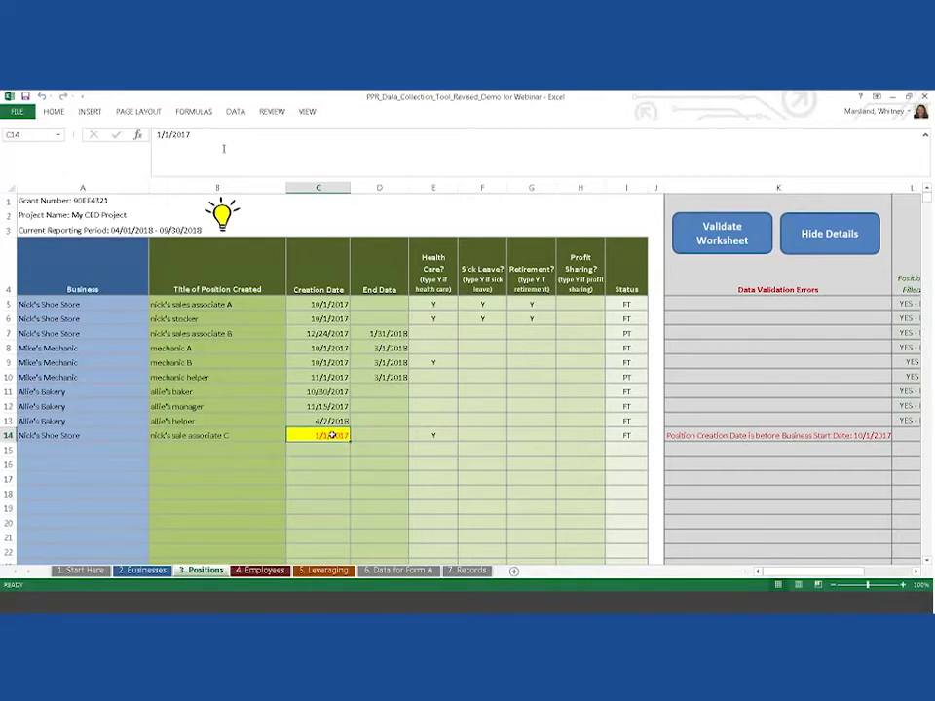
click(215, 135)
key(BackSpace)
text(8)
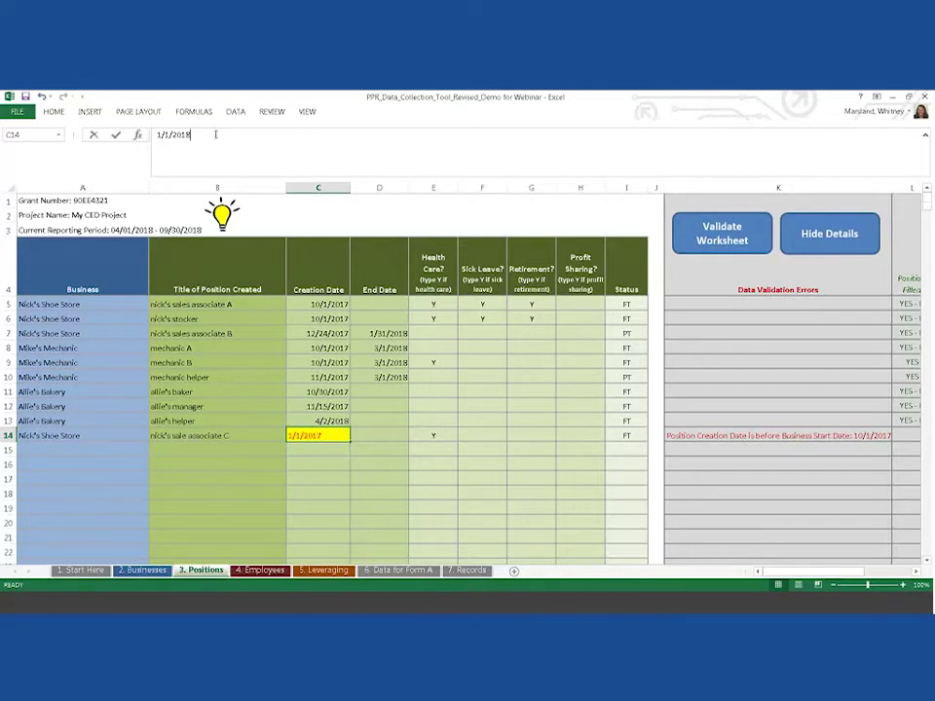
key(Return)
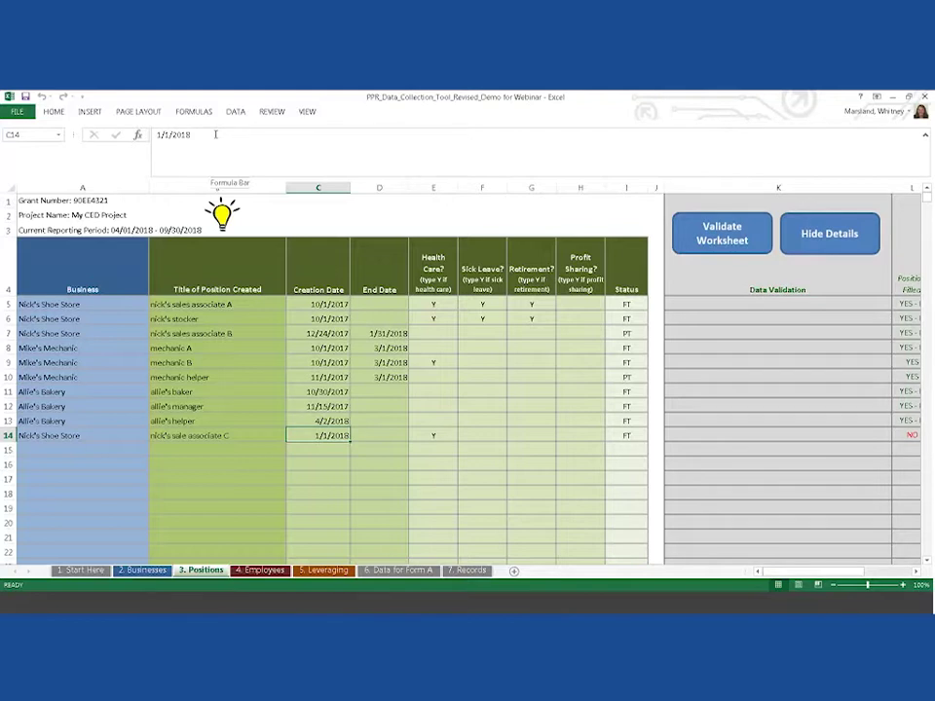
Step: Start row 15 of the Employees sheet with business Nick's Shoe Store and current position nick's sale associate C
click(260, 571)
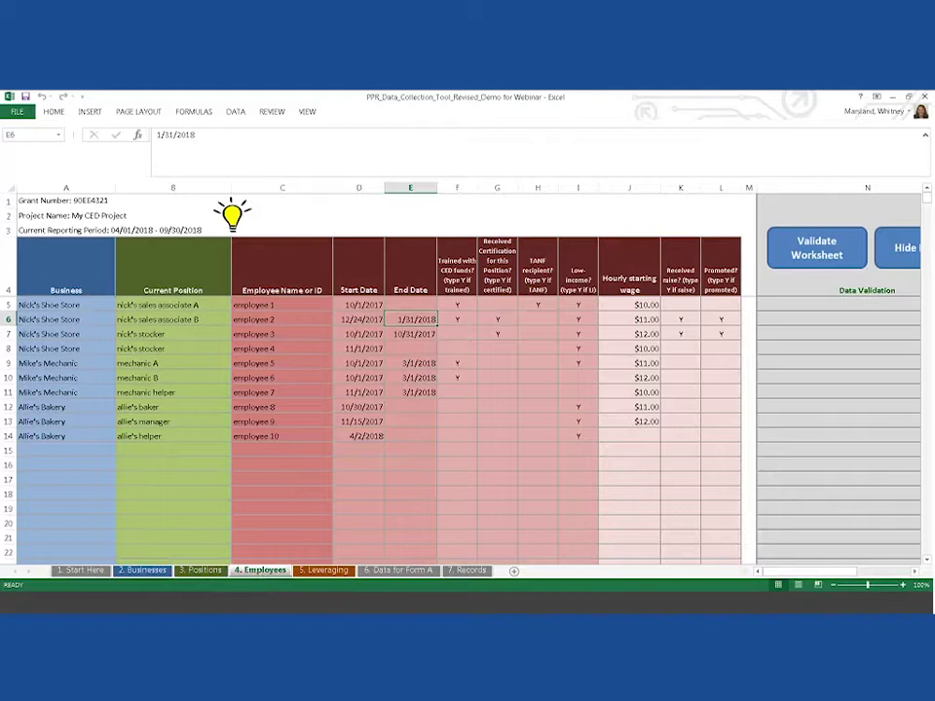
click(98, 452)
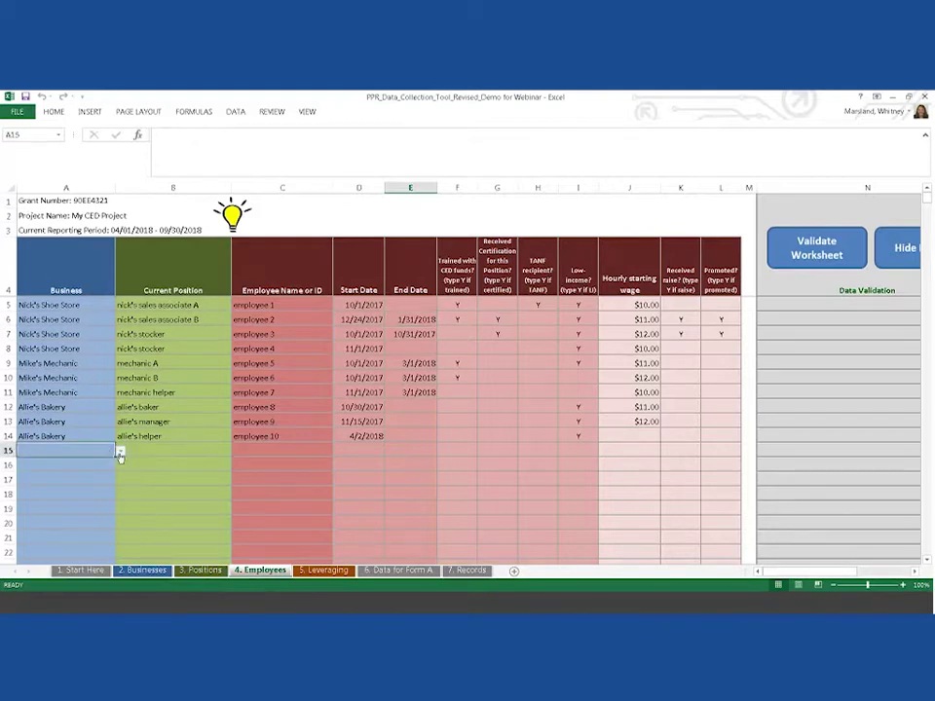
click(119, 453)
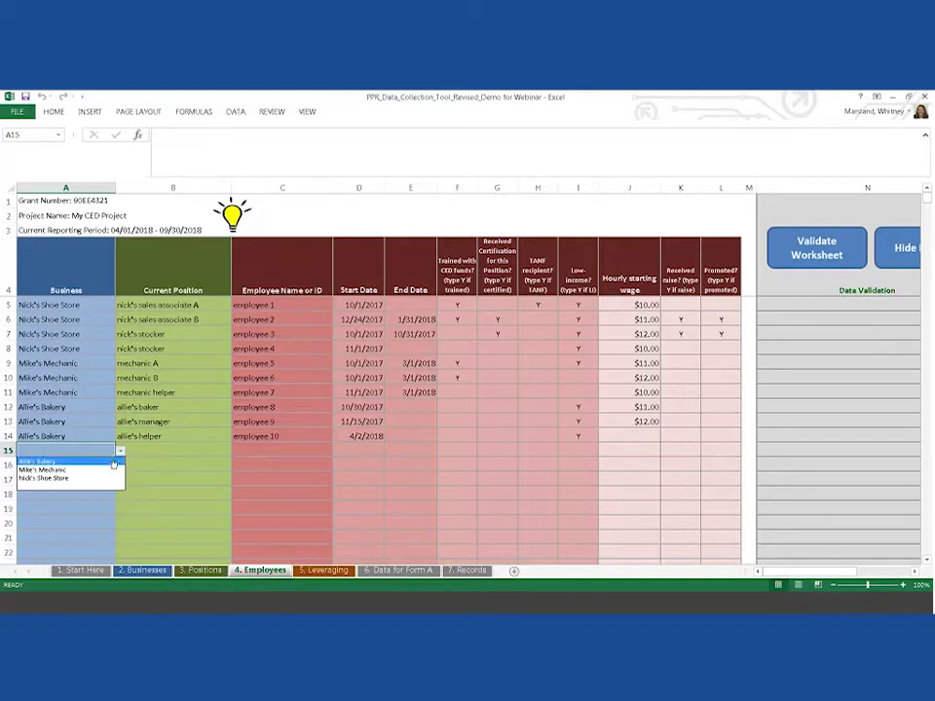
click(91, 478)
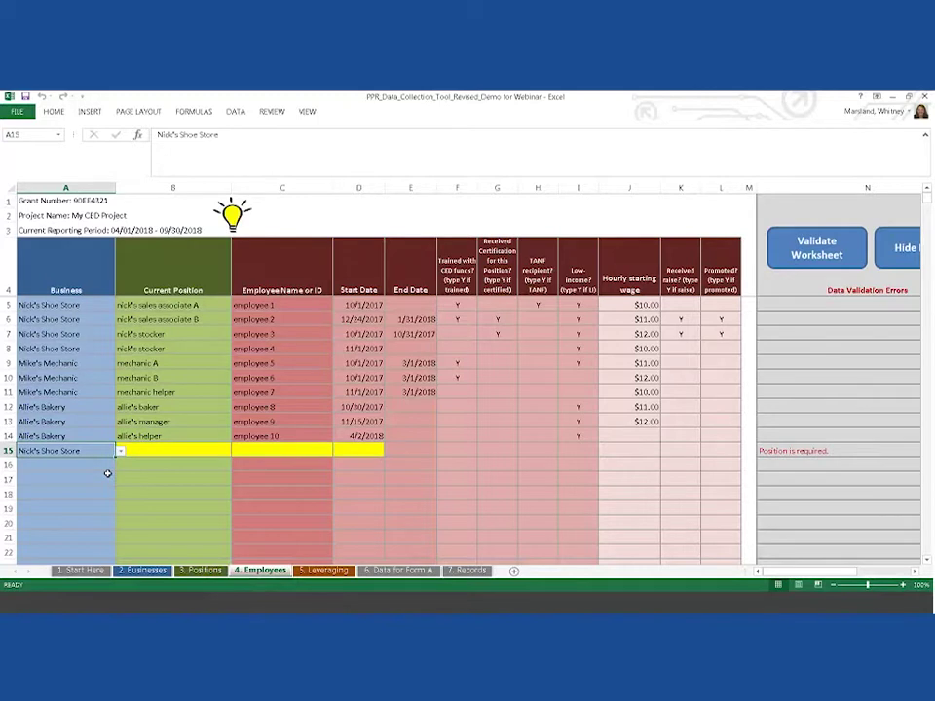
click(206, 453)
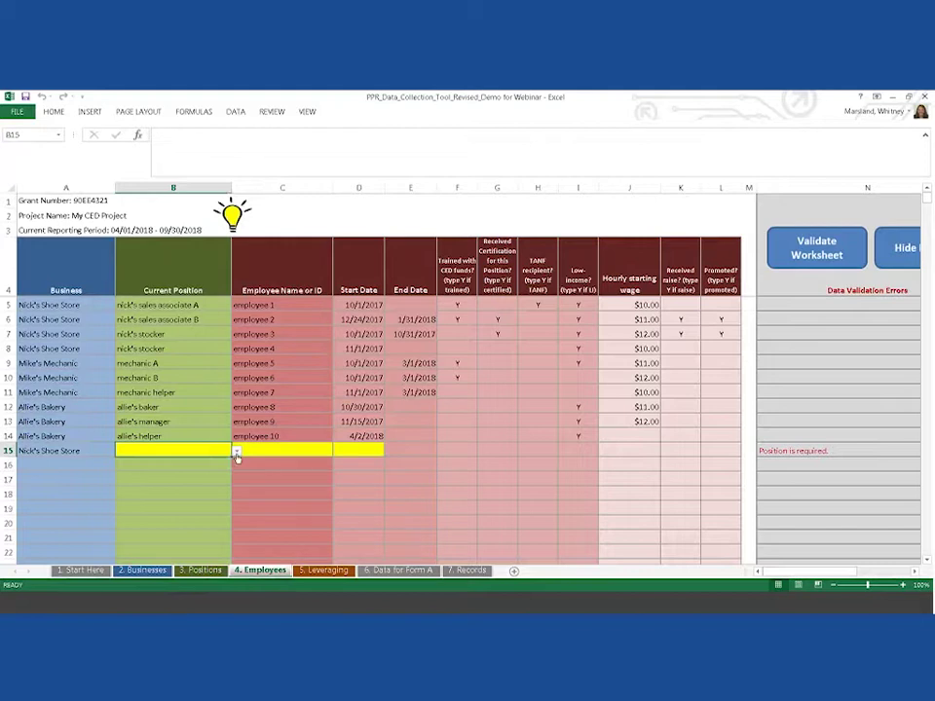
click(236, 452)
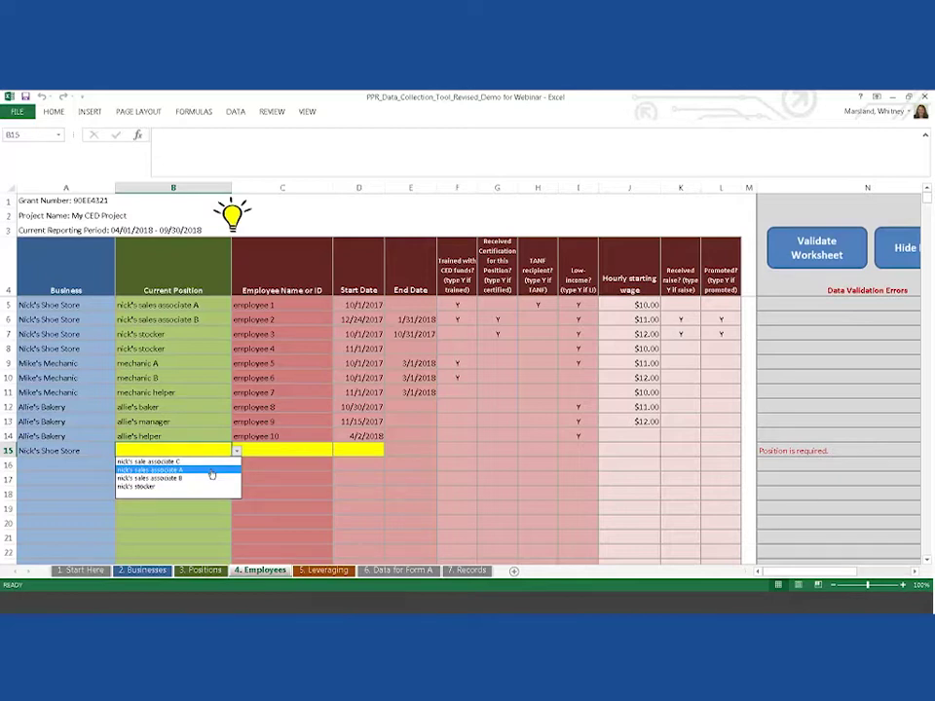
click(207, 471)
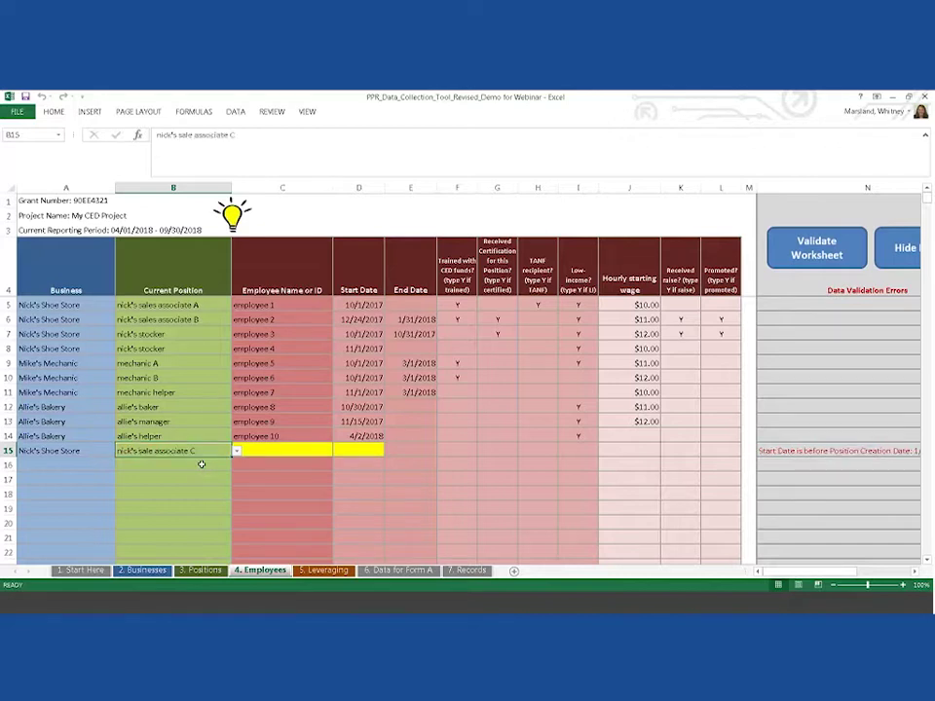
Step: Enter employee 11 as the employee name or ID in row 15
click(280, 451)
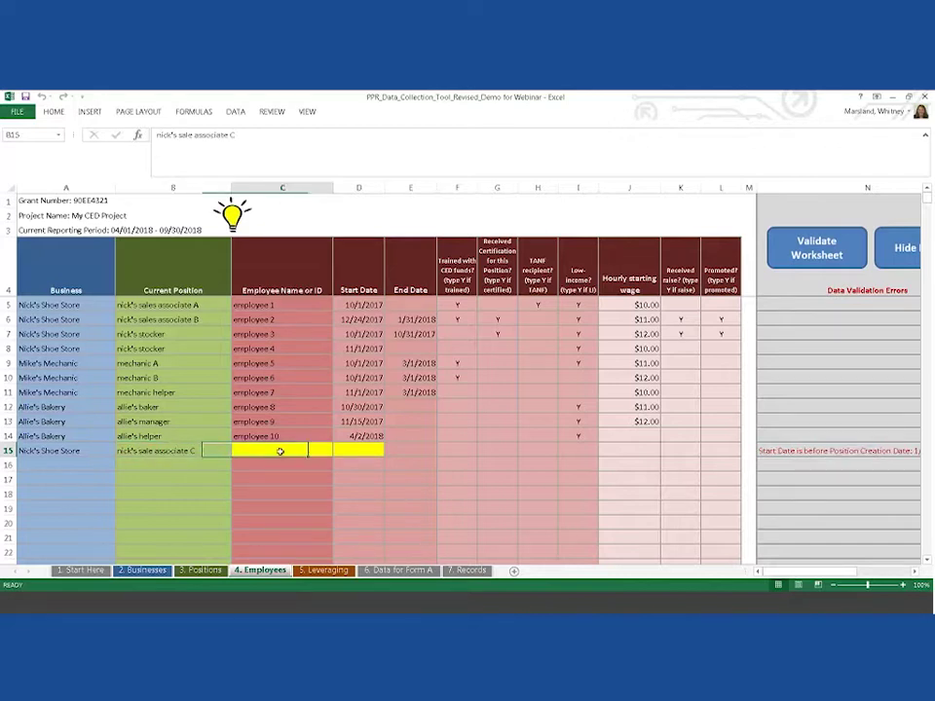
click(279, 451)
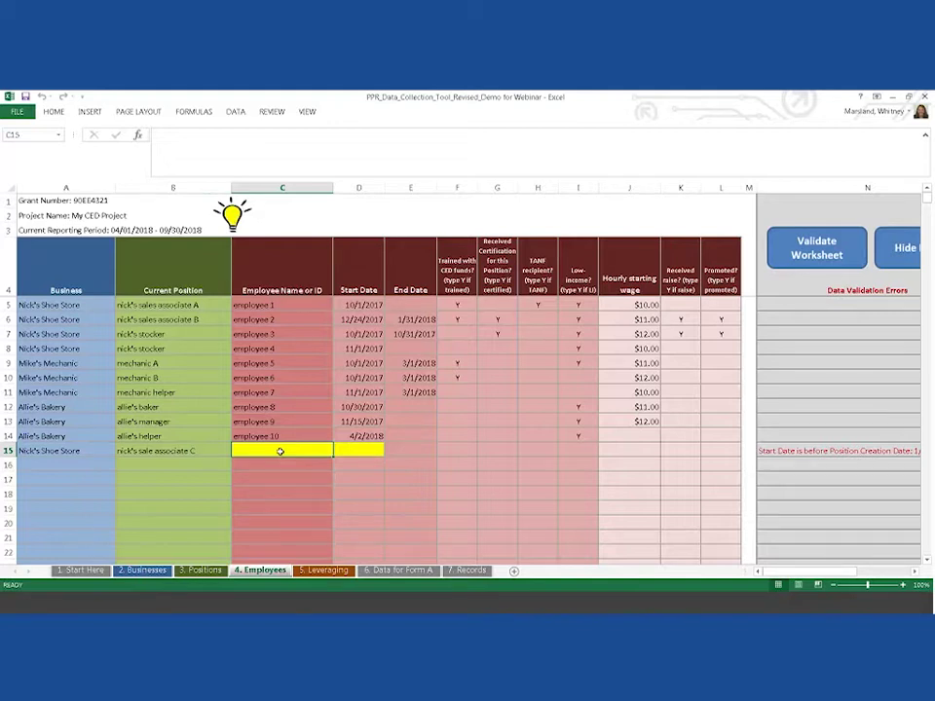
text(emplo)
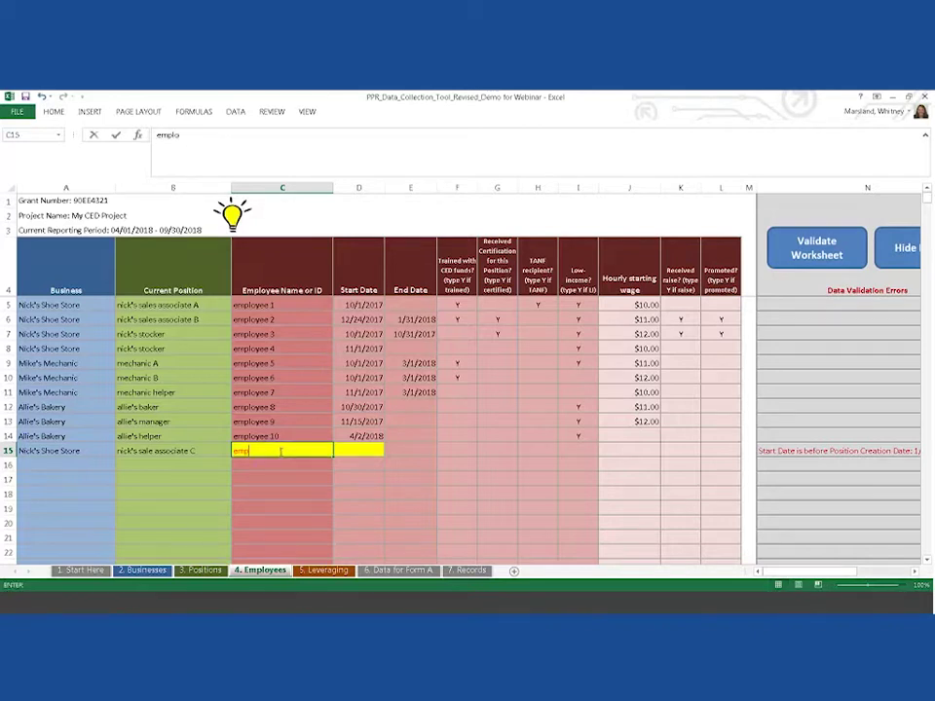
text(yee 11)
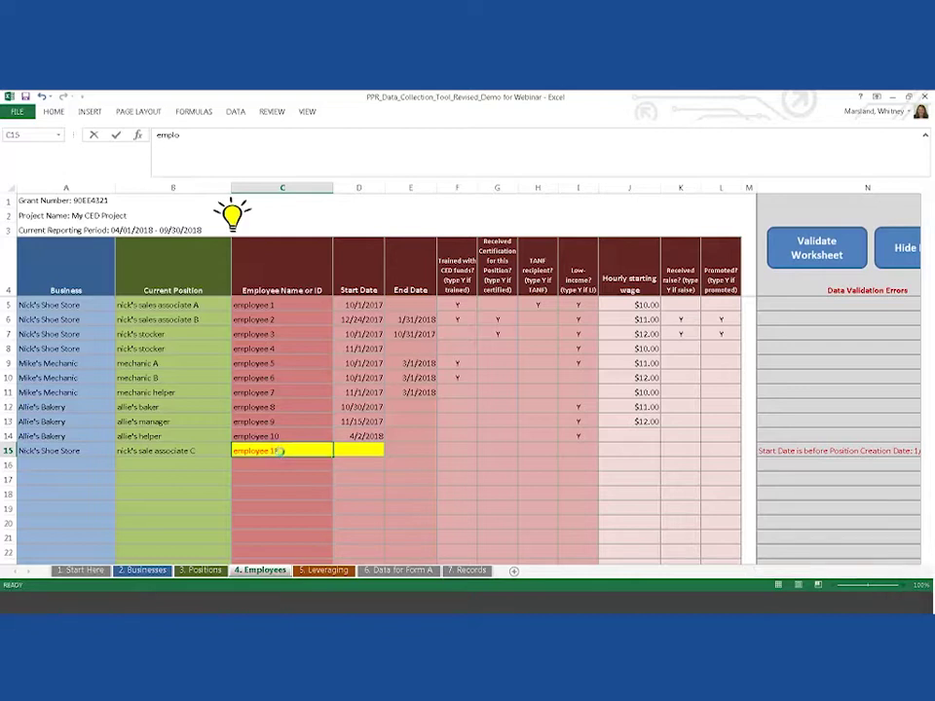
Step: Check the creation date of nick's sale associate C on the Positions sheet and enter 1/1/2018 as employee 11's start date
key(Return)
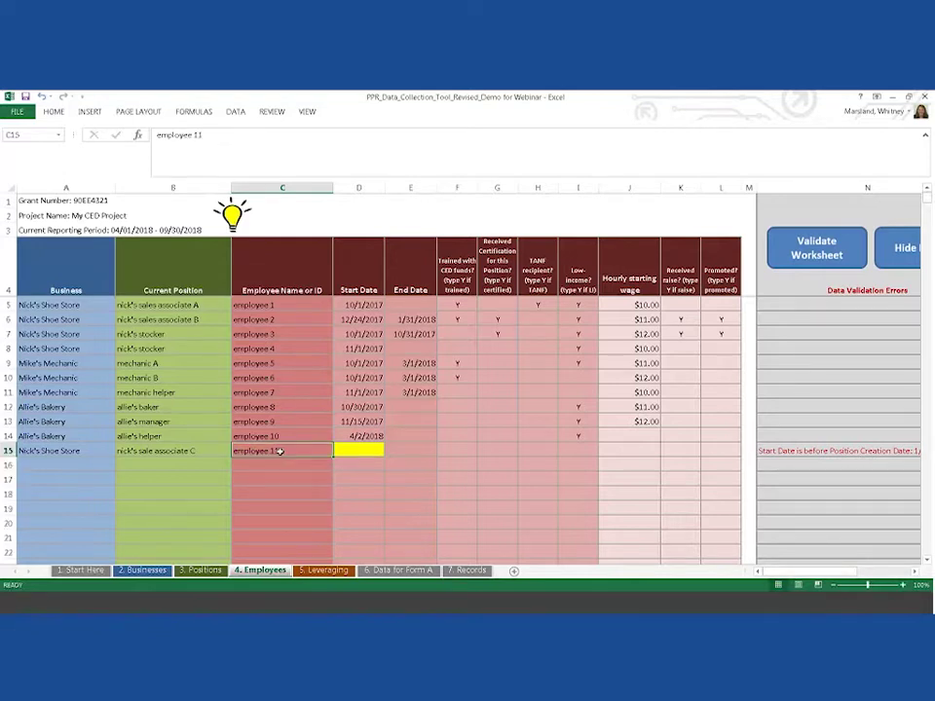
click(371, 451)
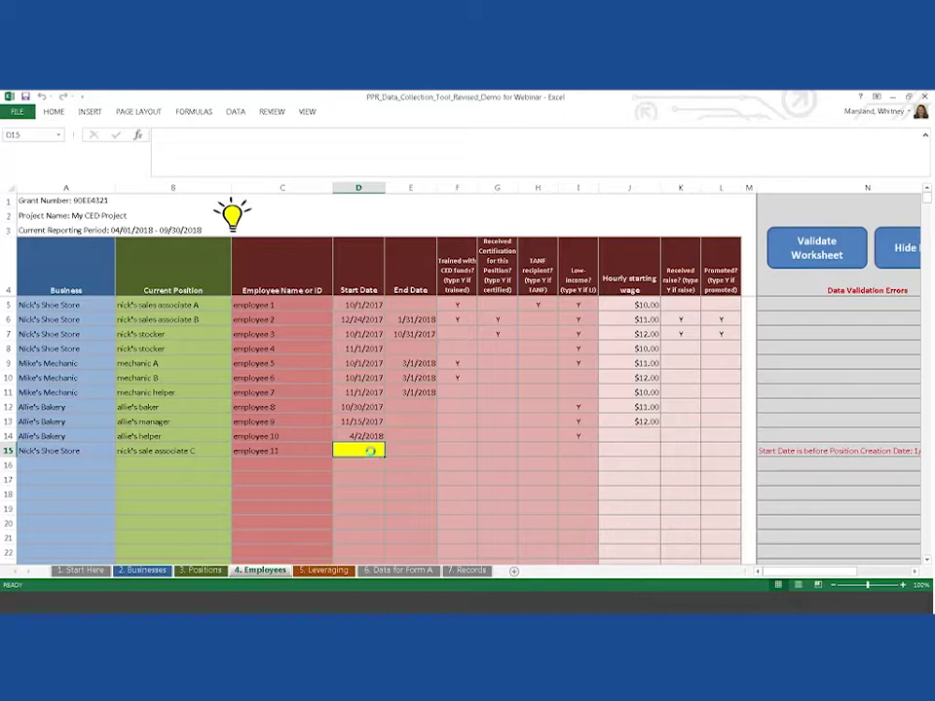
click(202, 570)
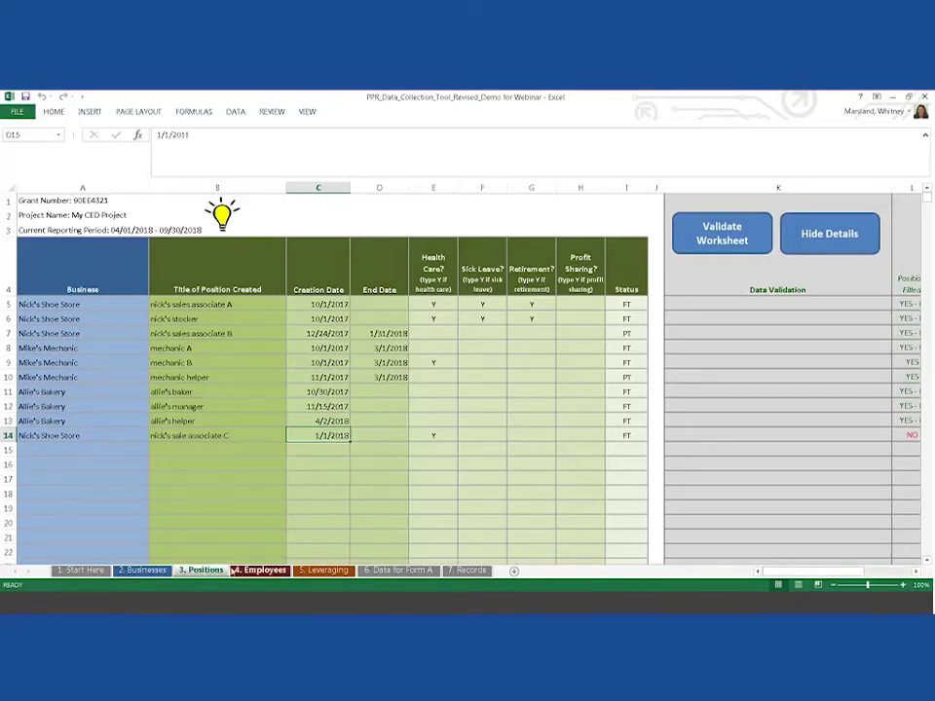
click(256, 570)
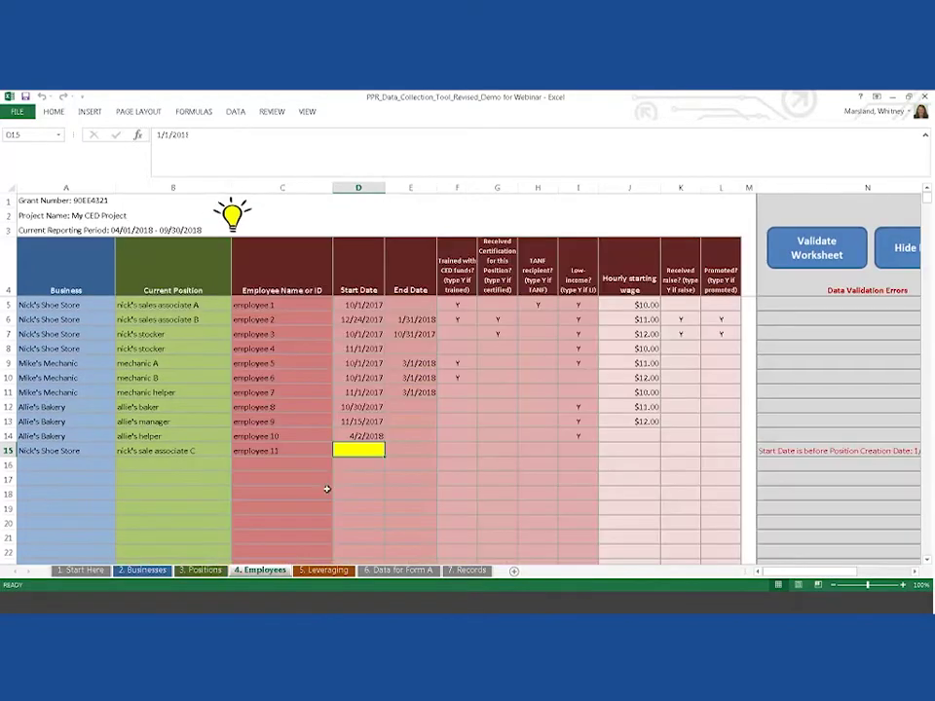
text(1/1/2018)
key(Return)
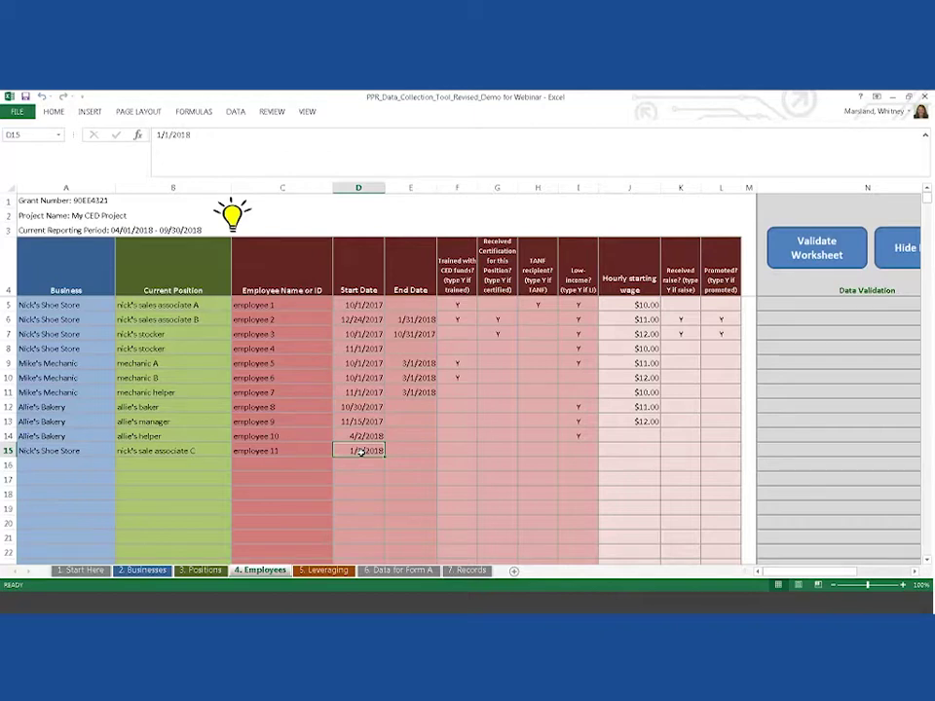
Step: Try 12/20/2017 as the start date of employee 11 in row 15
text(12/)
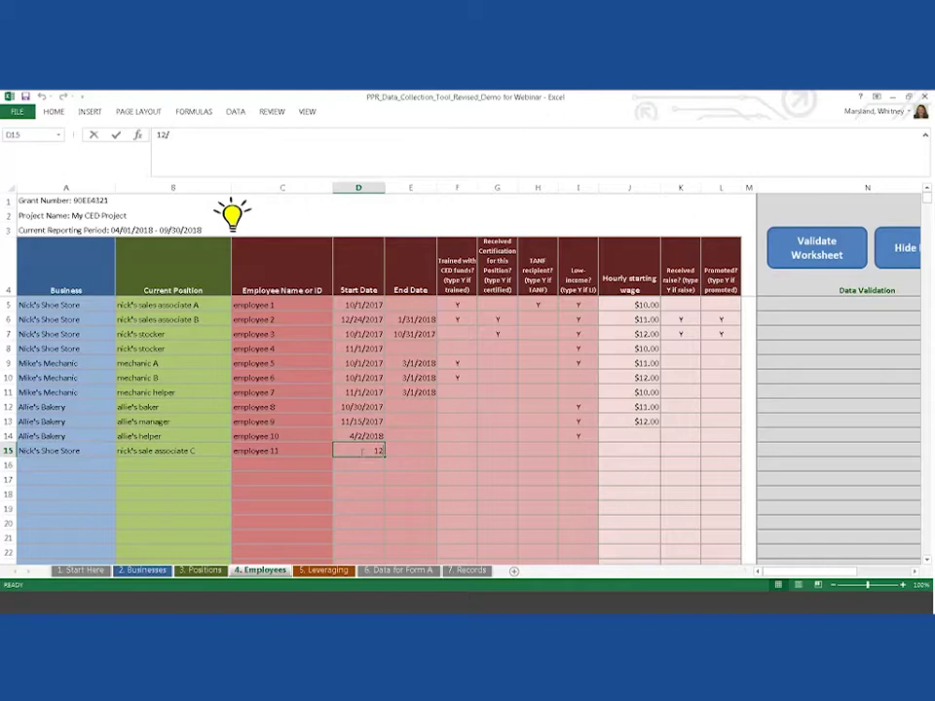
text(20/2017)
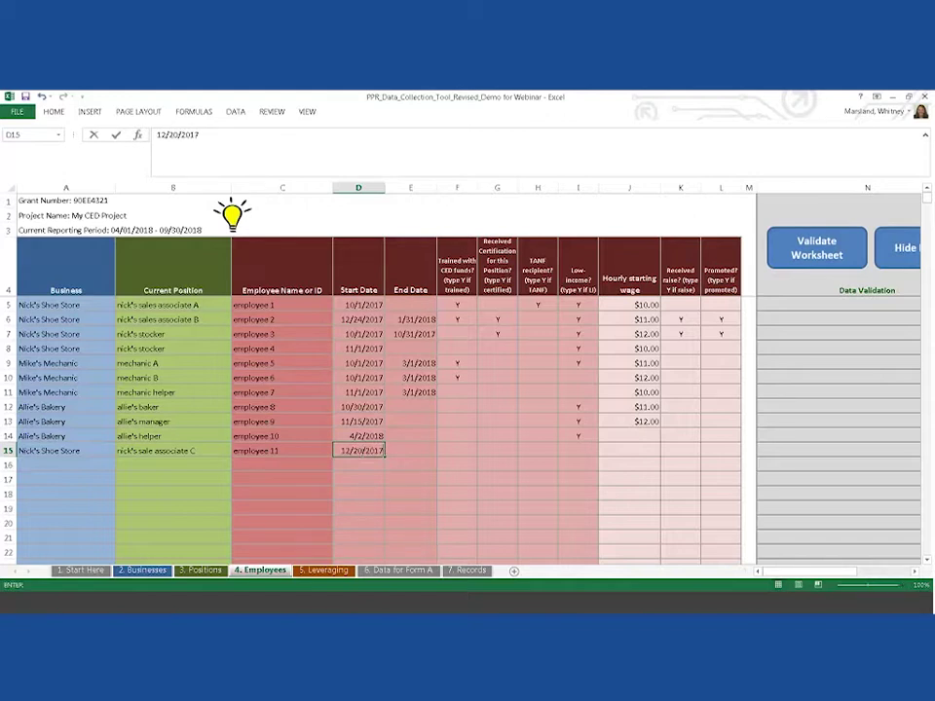
click(365, 464)
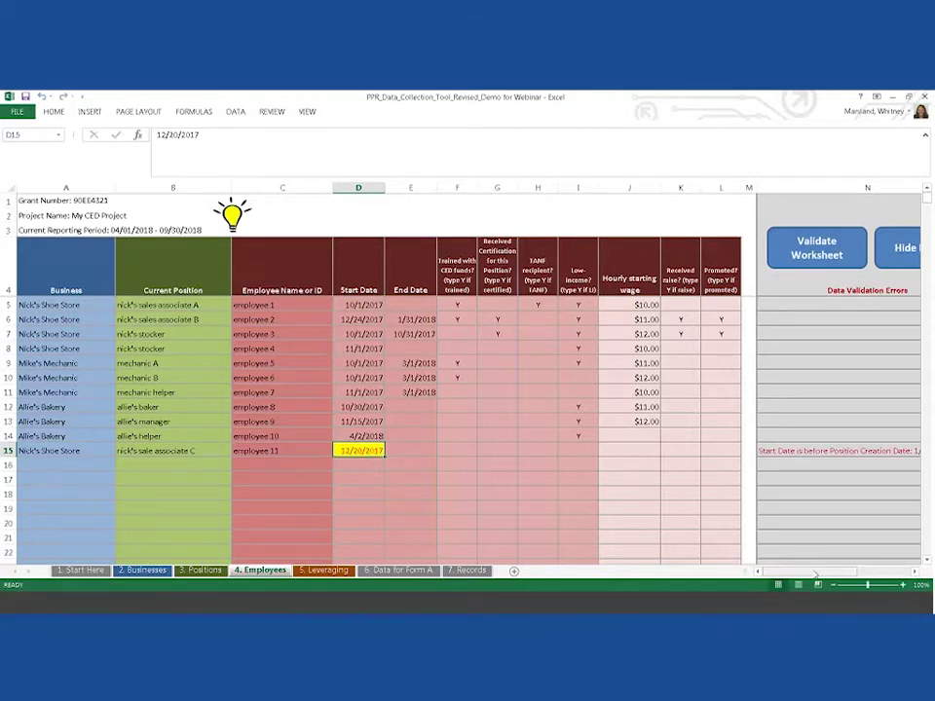
Step: Correct the start date of employee 11 in row 15 to 1/1/2018
double_click(351, 452)
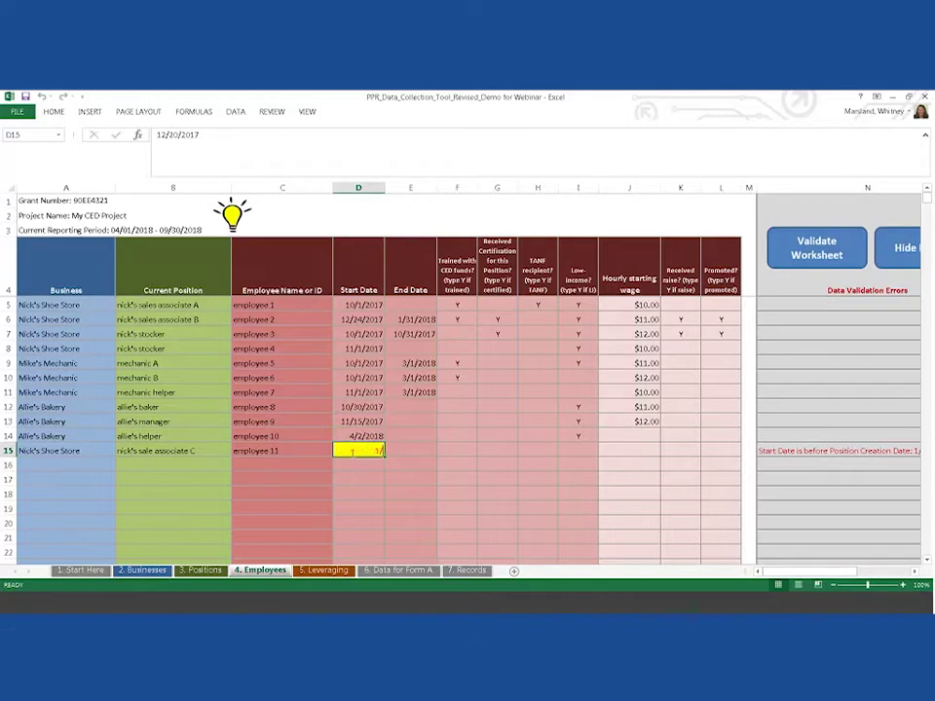
text(1/1/201)
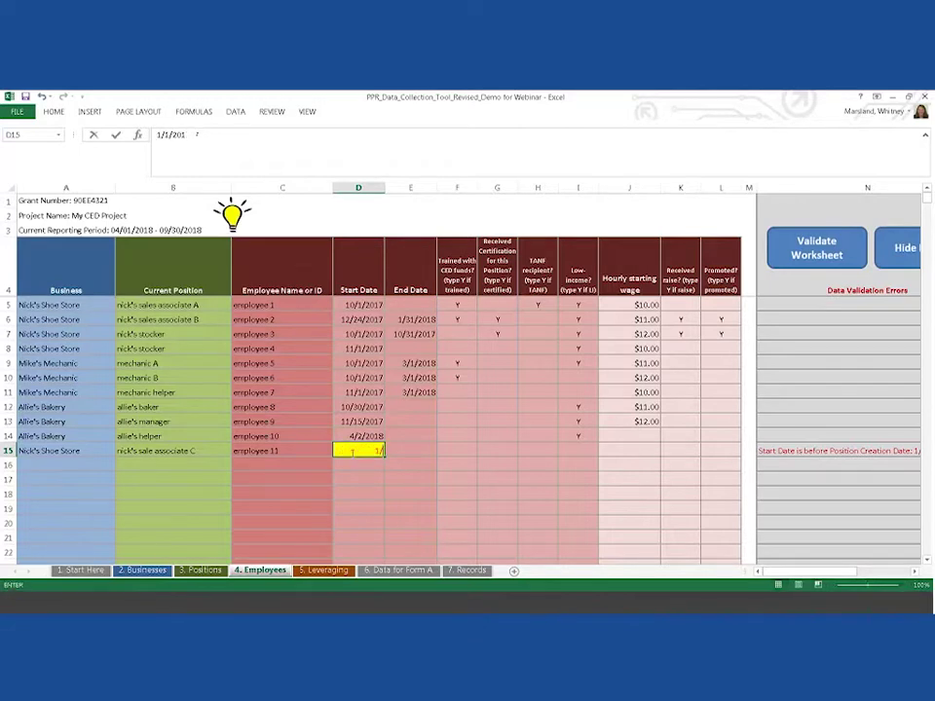
text(8)
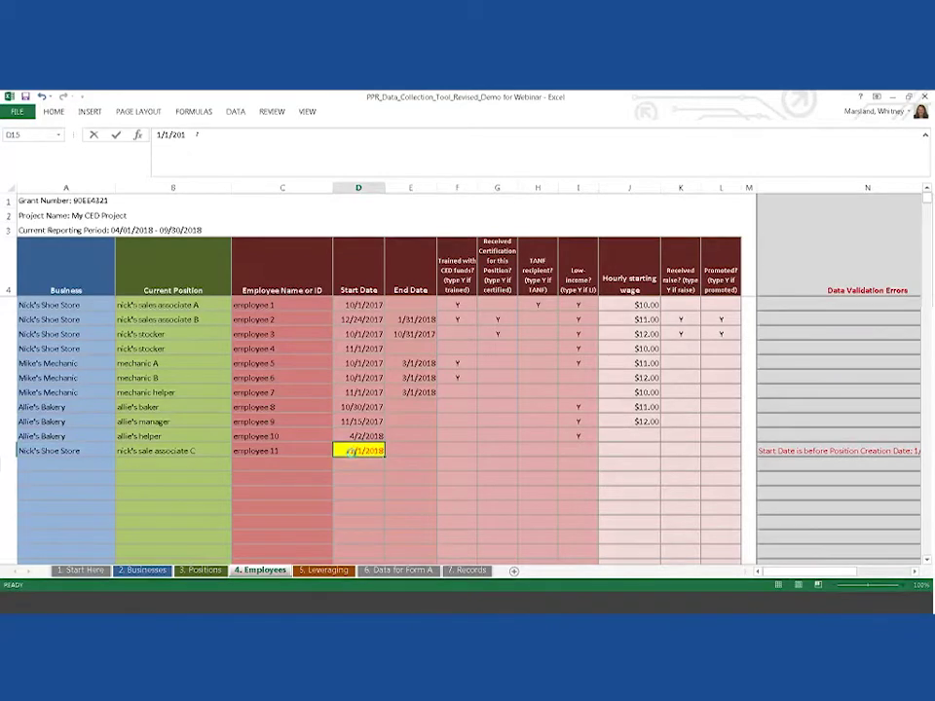
key(Return)
Step: Leave employee 11's end date blank and mark the employee as trained with CED funds with Y
key(Tab)
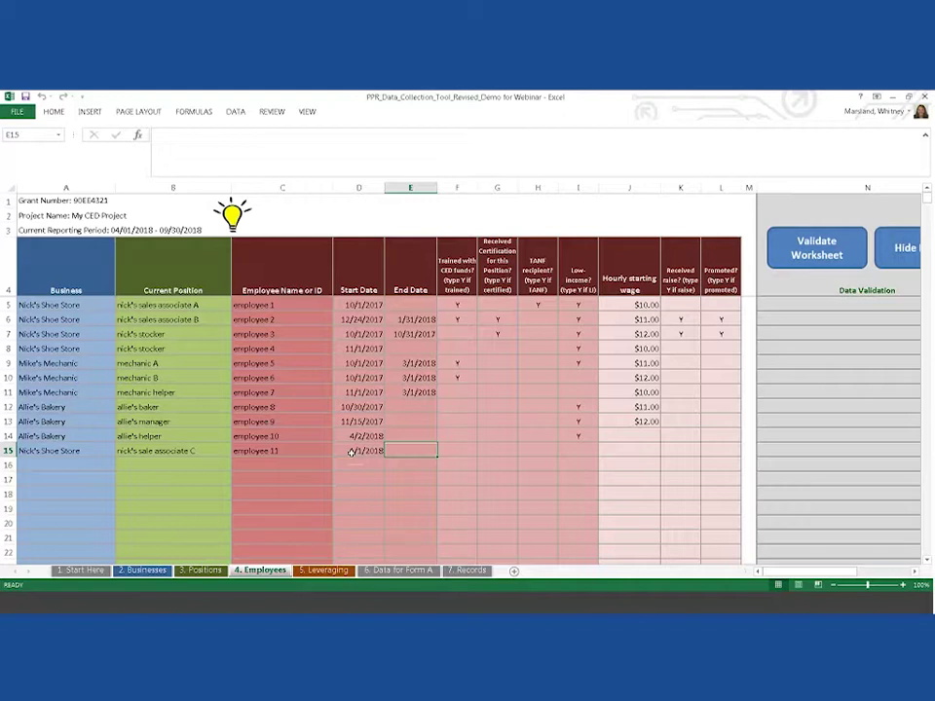
key(Tab)
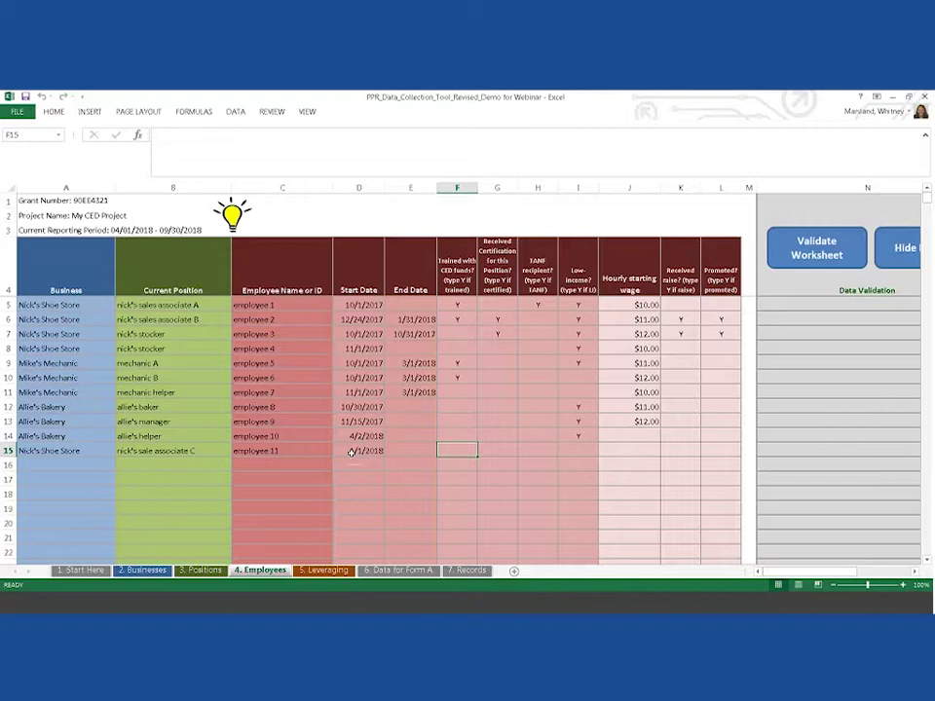
text(Y)
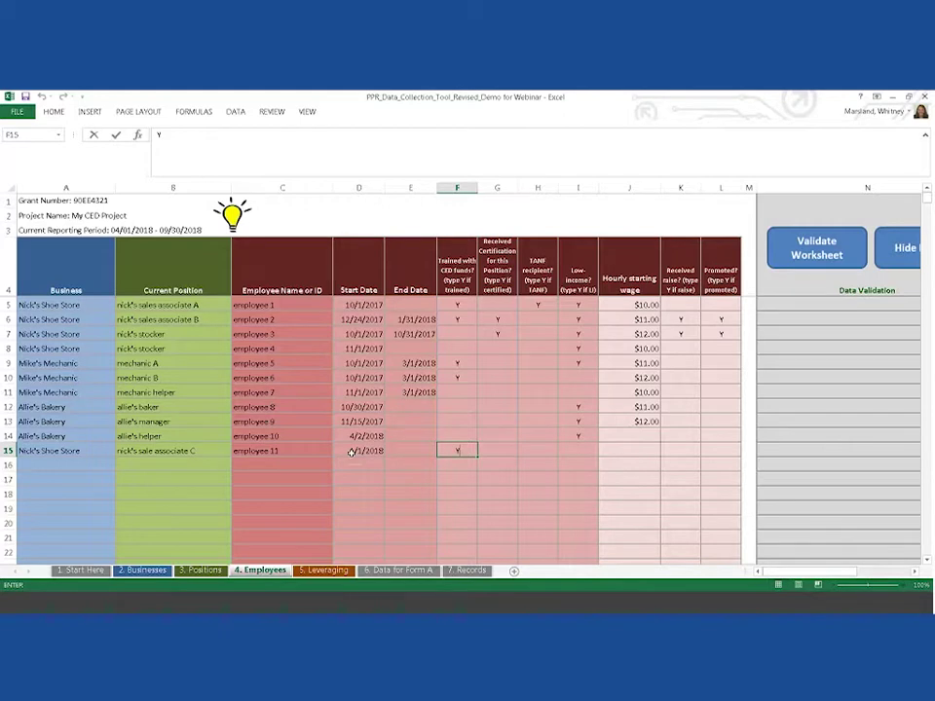
key(ctrl+Return)
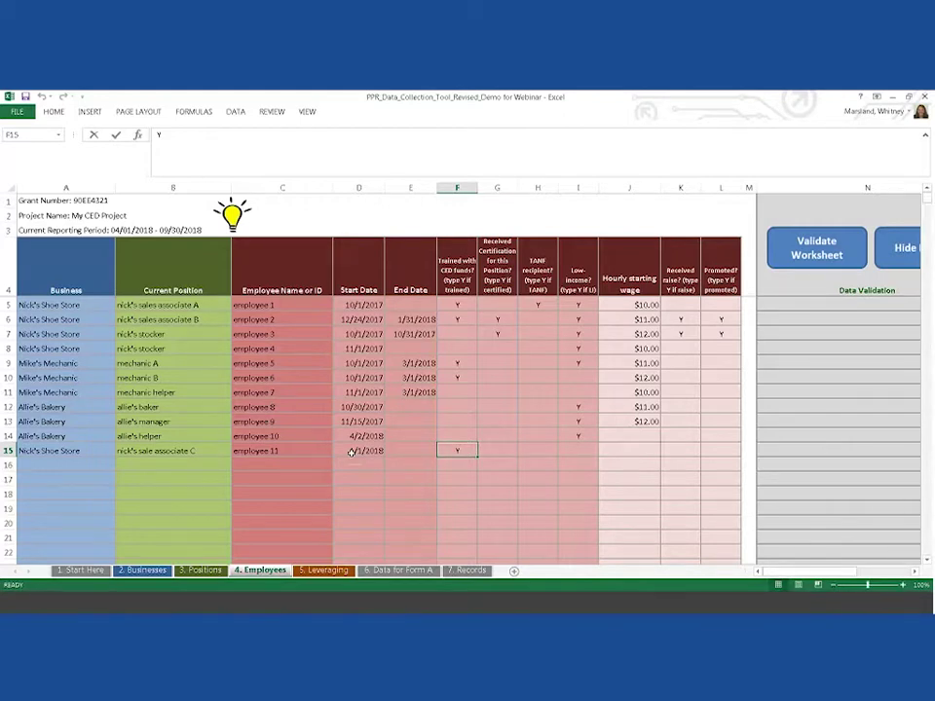
Step: Leave the certification blank for employee 11 and enter Y for both TANF recipient and low-income
click(491, 453)
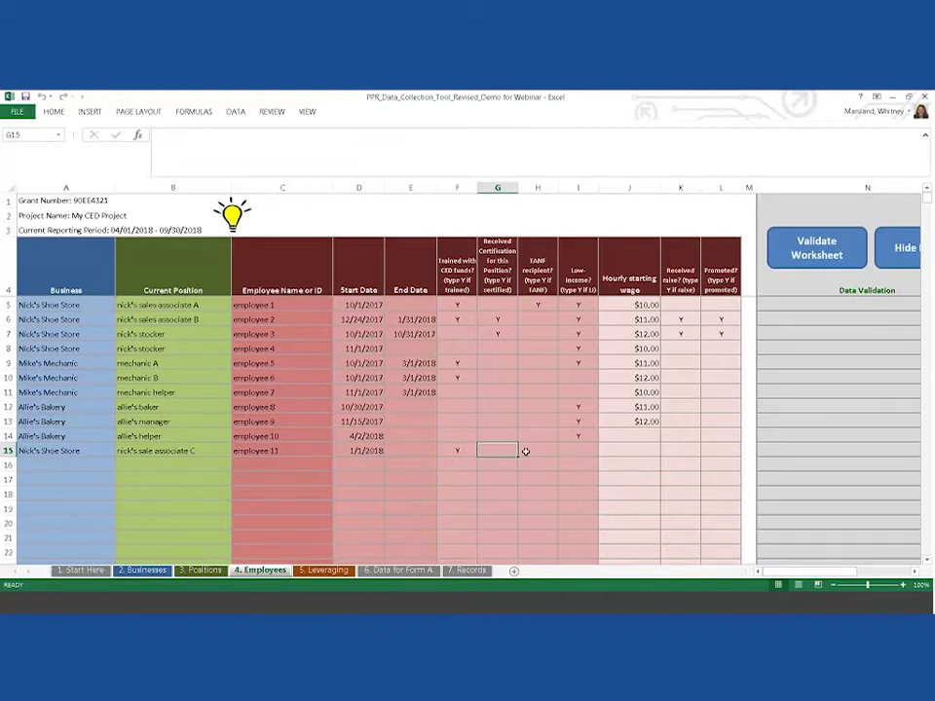
click(526, 451)
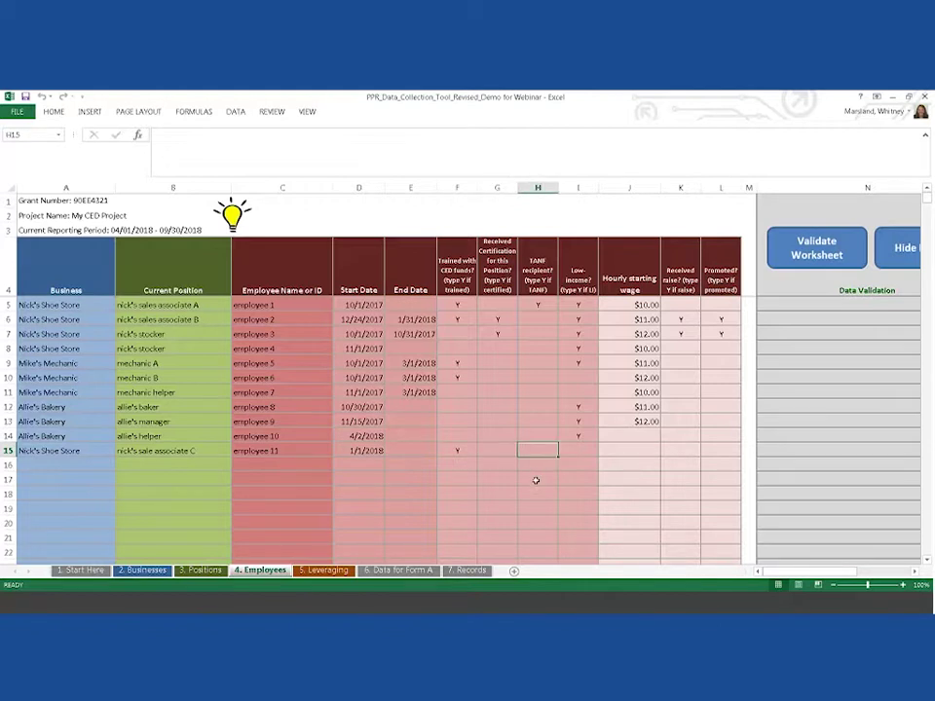
text(Y)
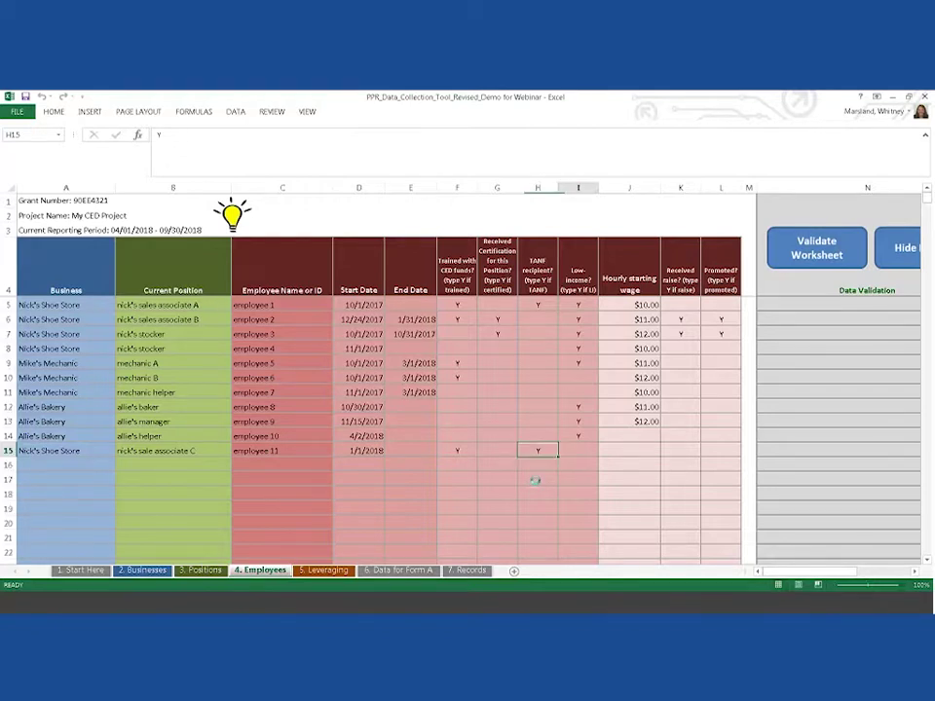
click(584, 450)
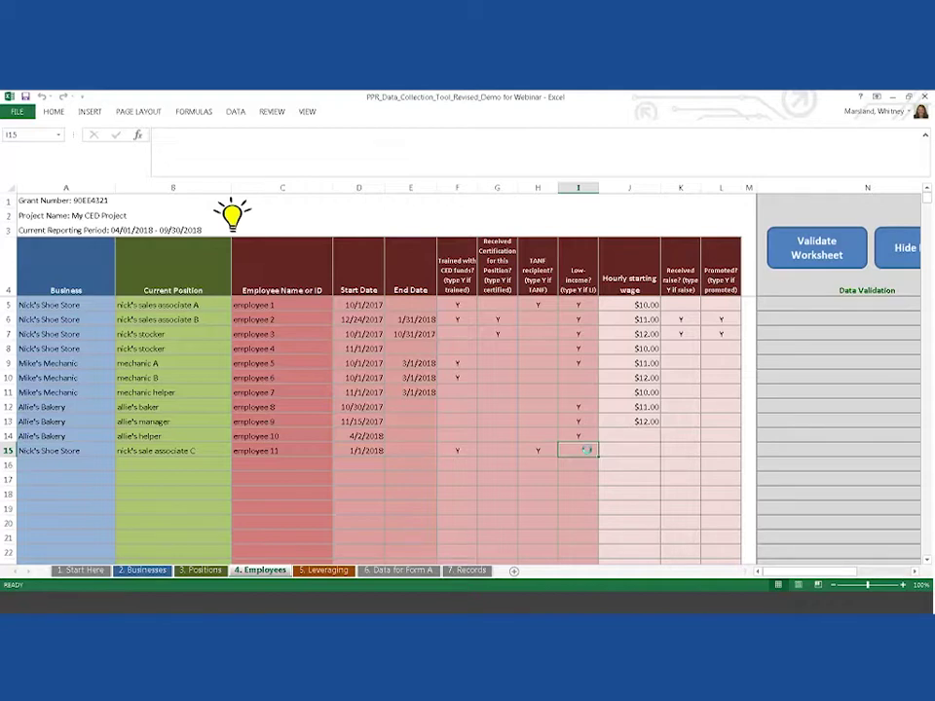
text(Y)
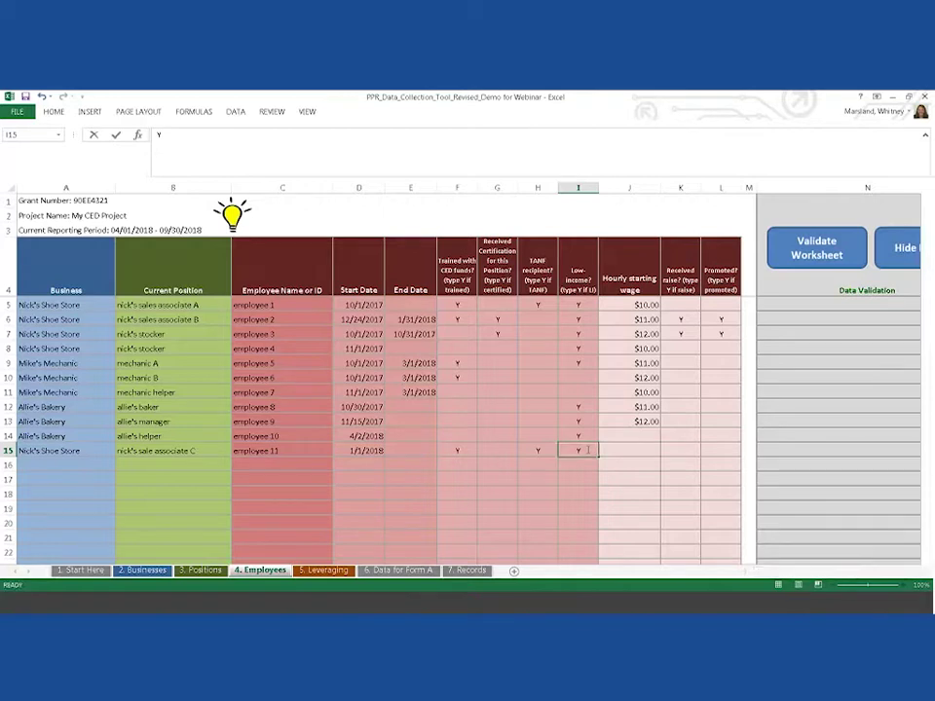
key(Tab)
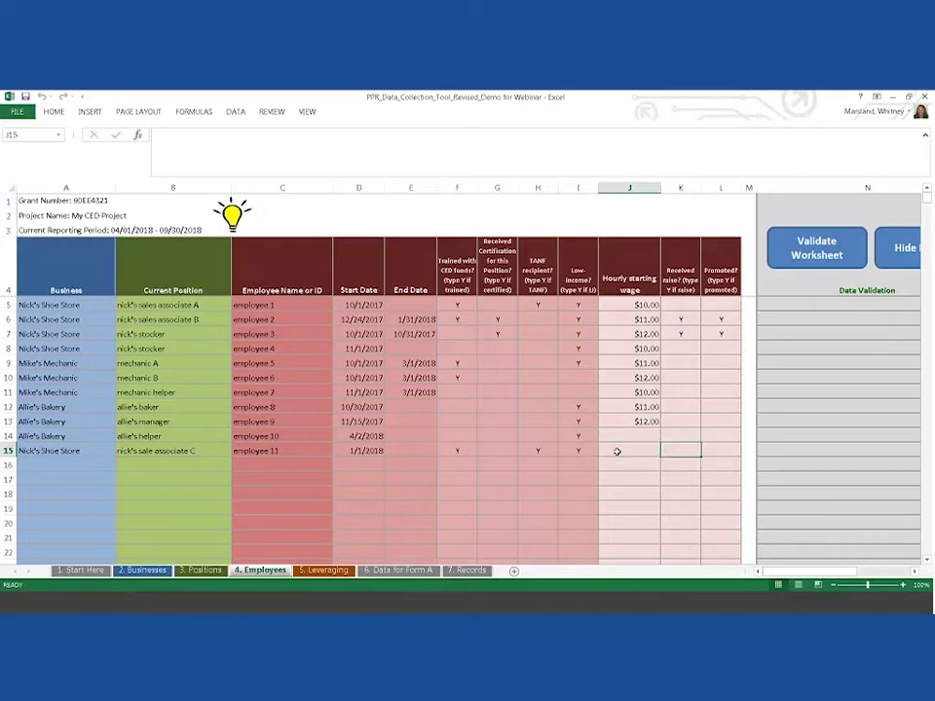
Step: Enter 10.00 as the hourly starting wage of employee 11 in row 15
key(Tab)
text(10.00)
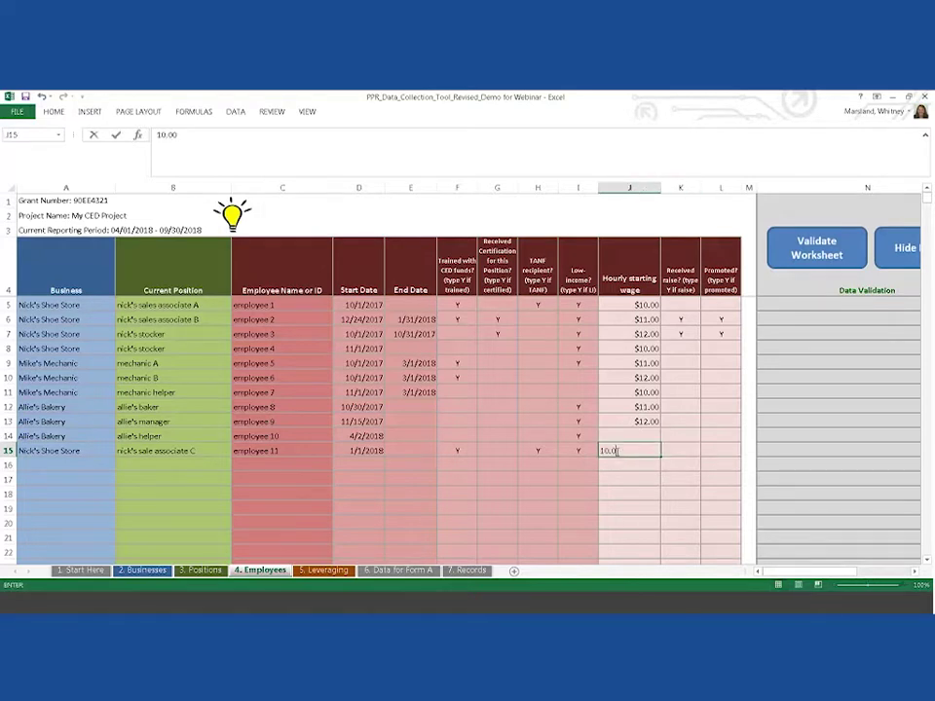
key(Return)
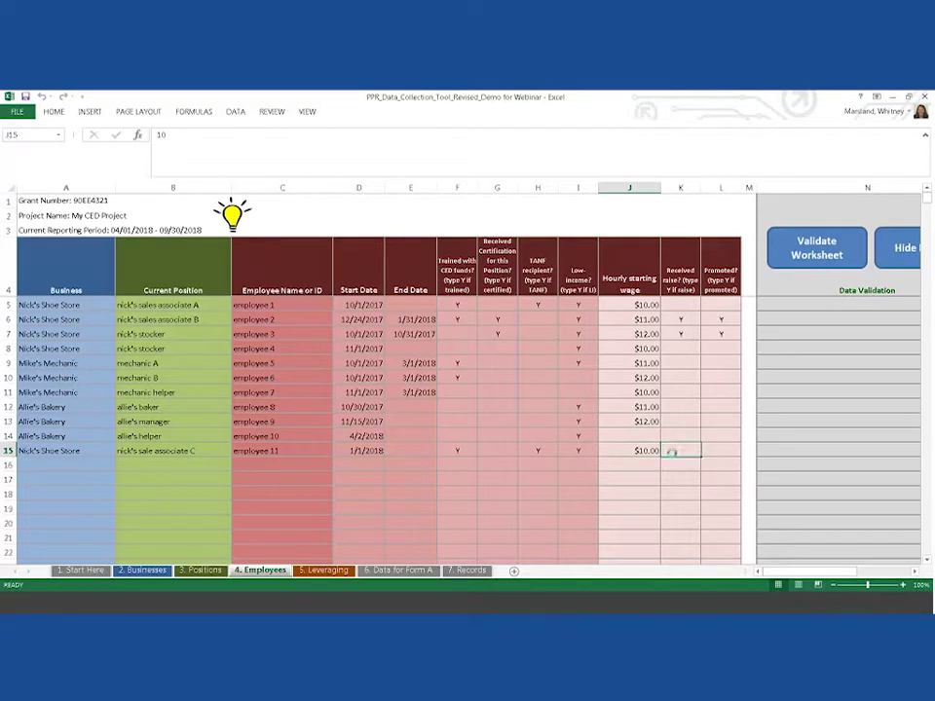
Step: Enter Y for both received raise and promoted in employee 11's row
click(671, 453)
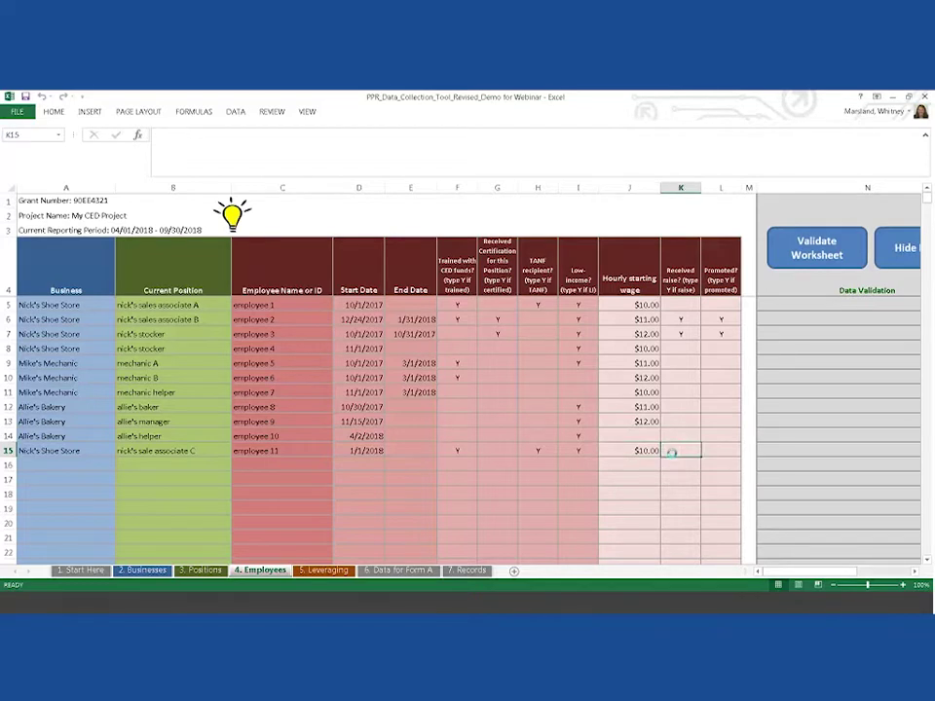
text(Y)
key(Tab)
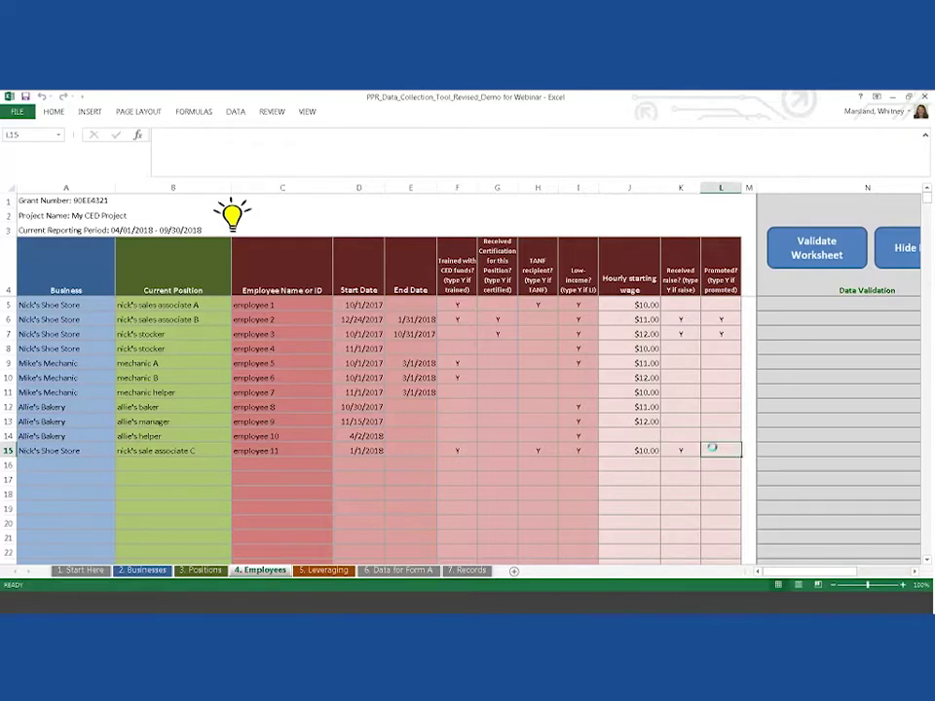
text(Y)
key(Return)
click(682, 449)
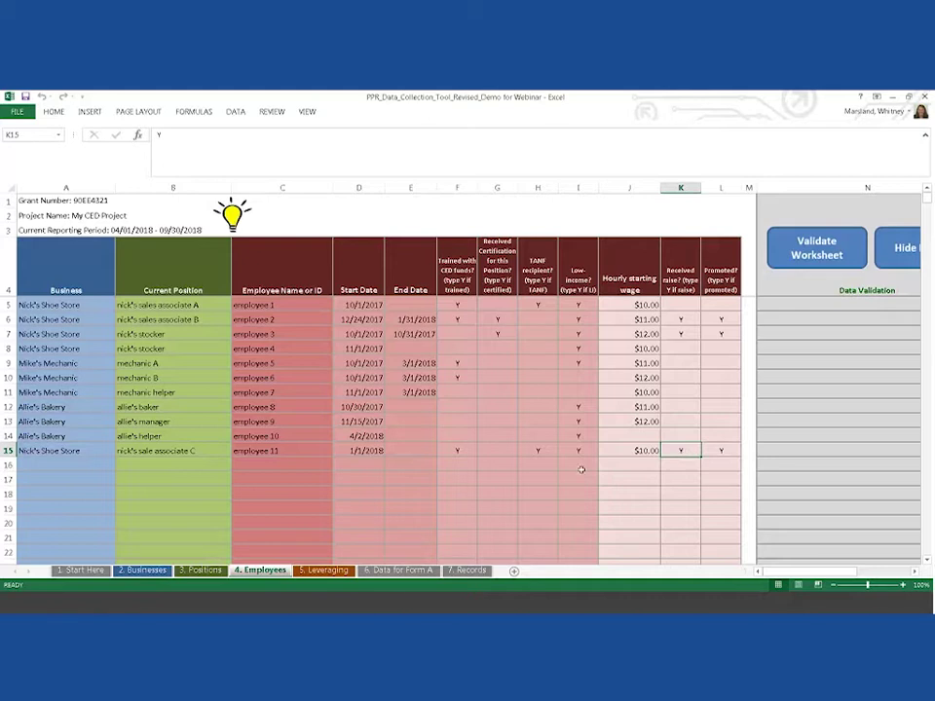
Step: Examine the two nick's stocker rows, comparing employee 3's end date with employee 4's start date
click(195, 456)
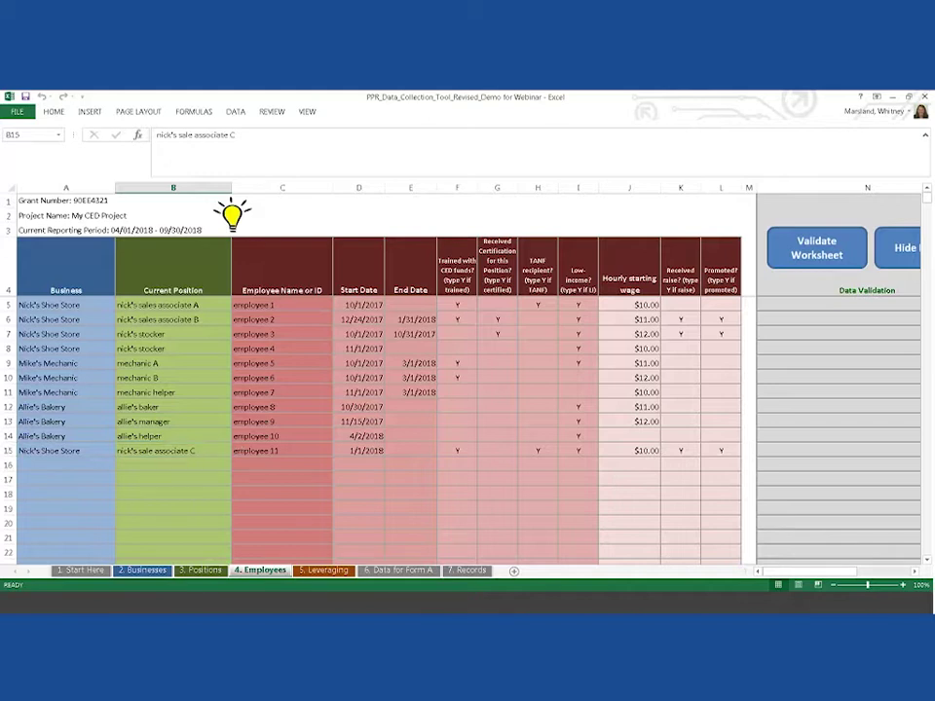
click(195, 334)
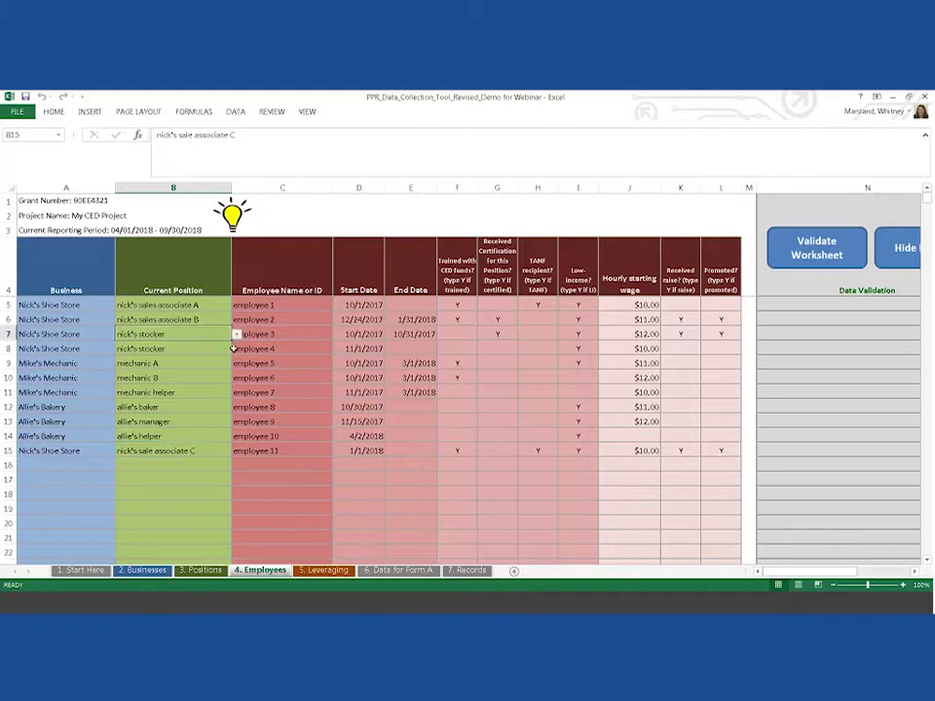
click(310, 338)
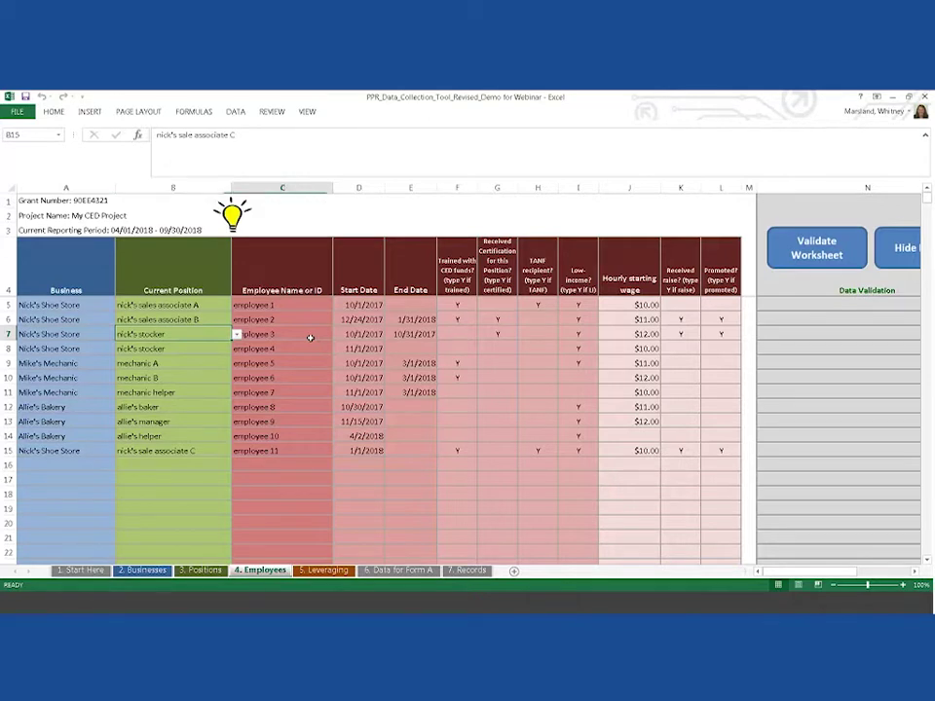
key(Right)
key(Right)
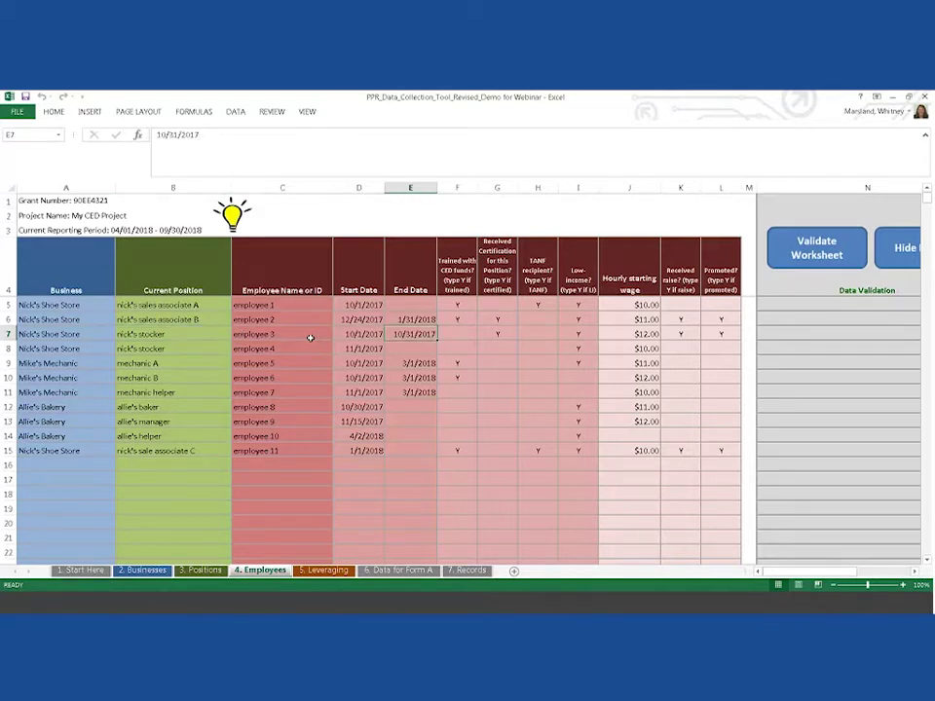
key(Down)
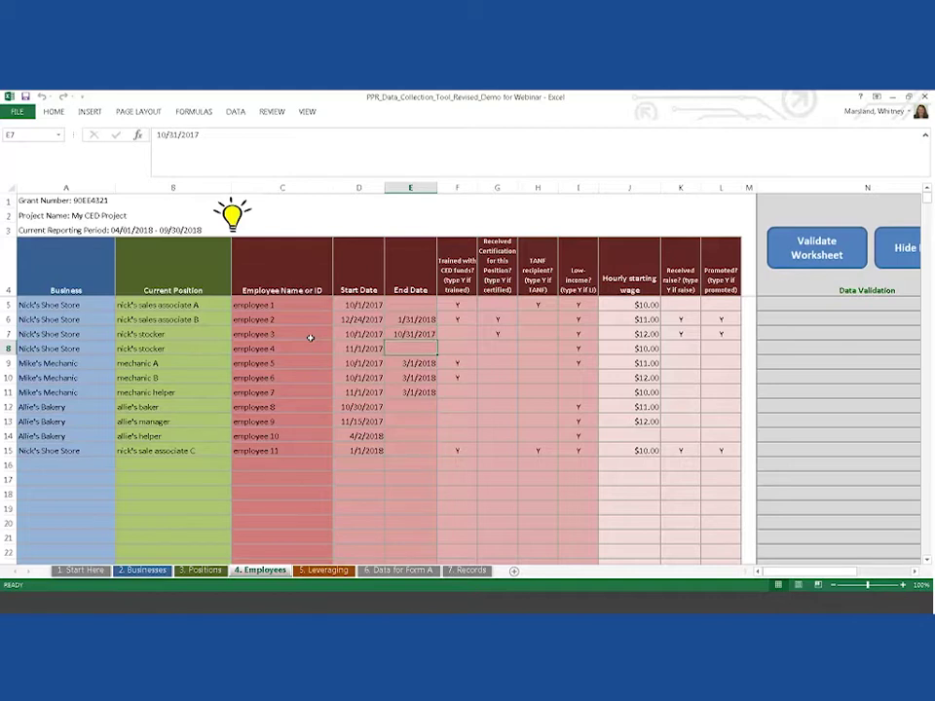
key(Left)
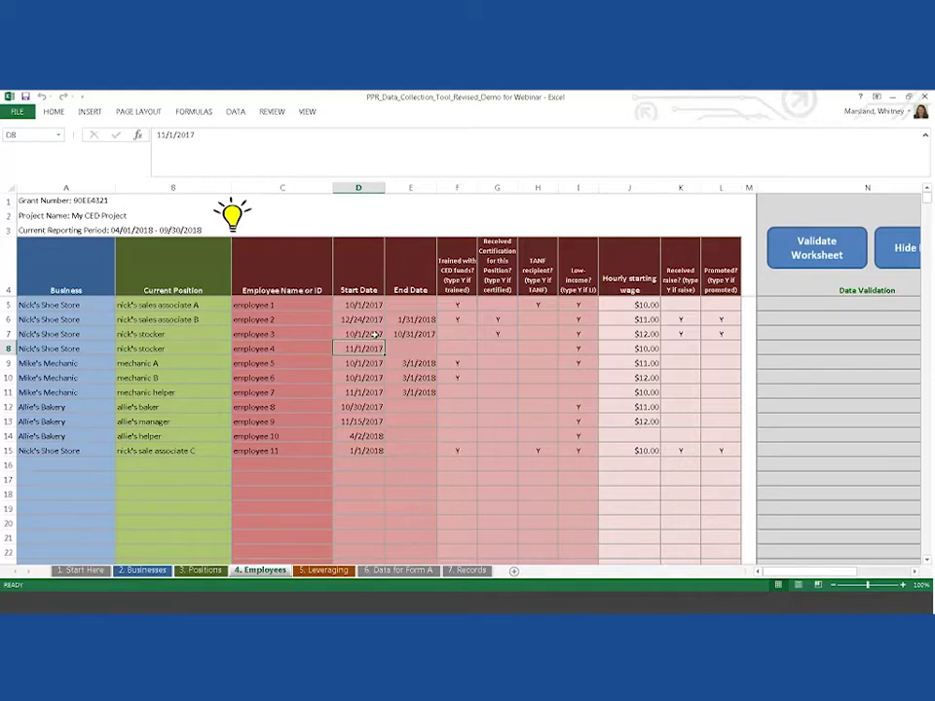
click(406, 334)
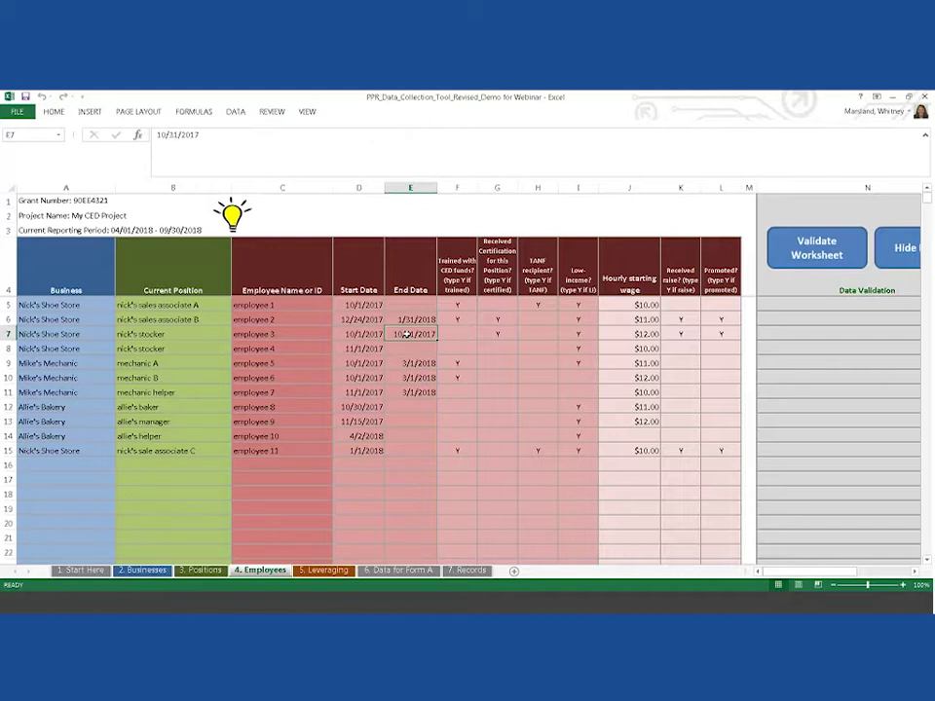
click(370, 348)
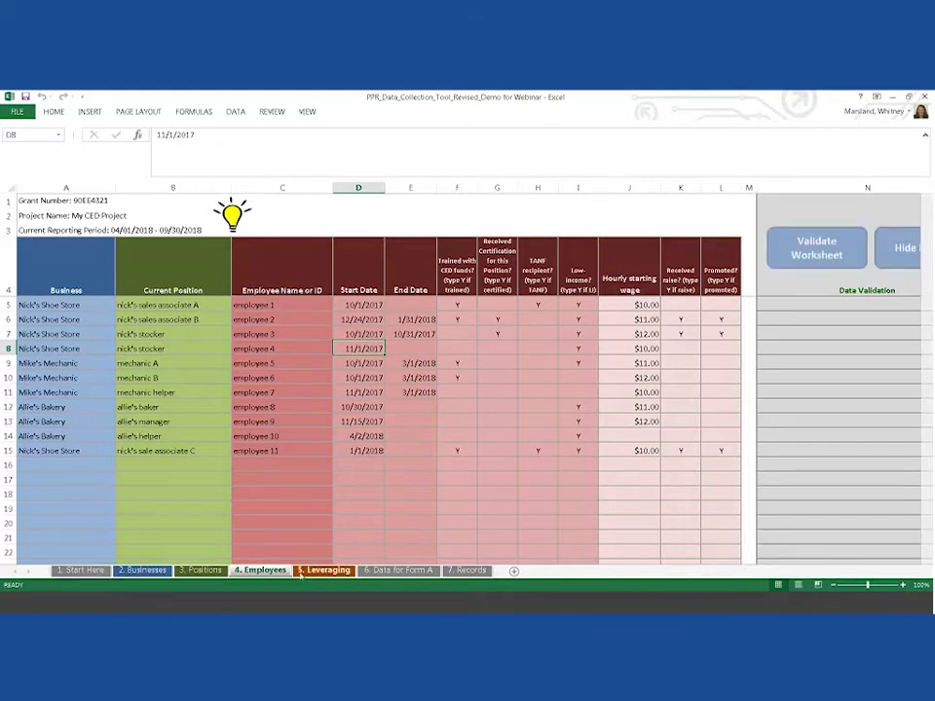
Step: Open the Leveraging sheet
click(301, 575)
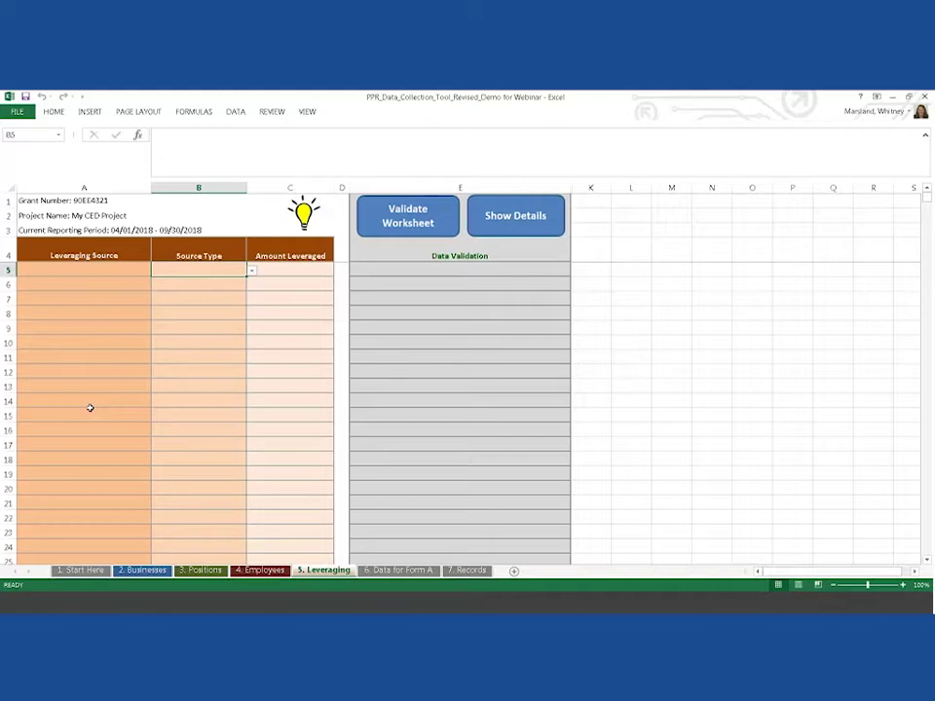
Step: Record Bank as the leveraging source in row 5, with source type Loans and an amount leveraged of $100,000
click(88, 272)
double_click(88, 272)
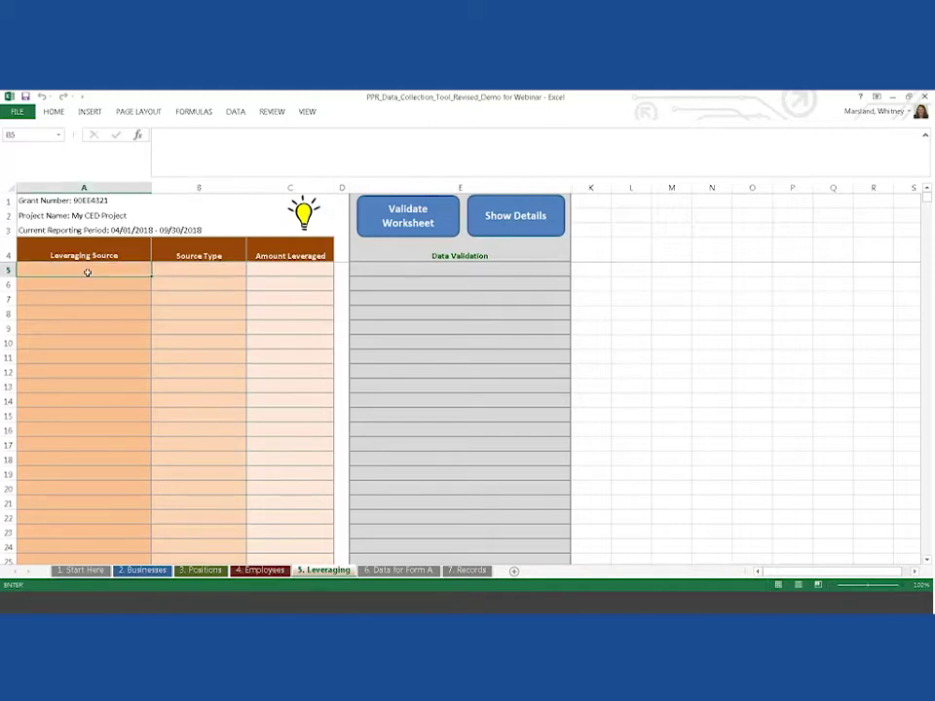
text(Bank)
click(188, 269)
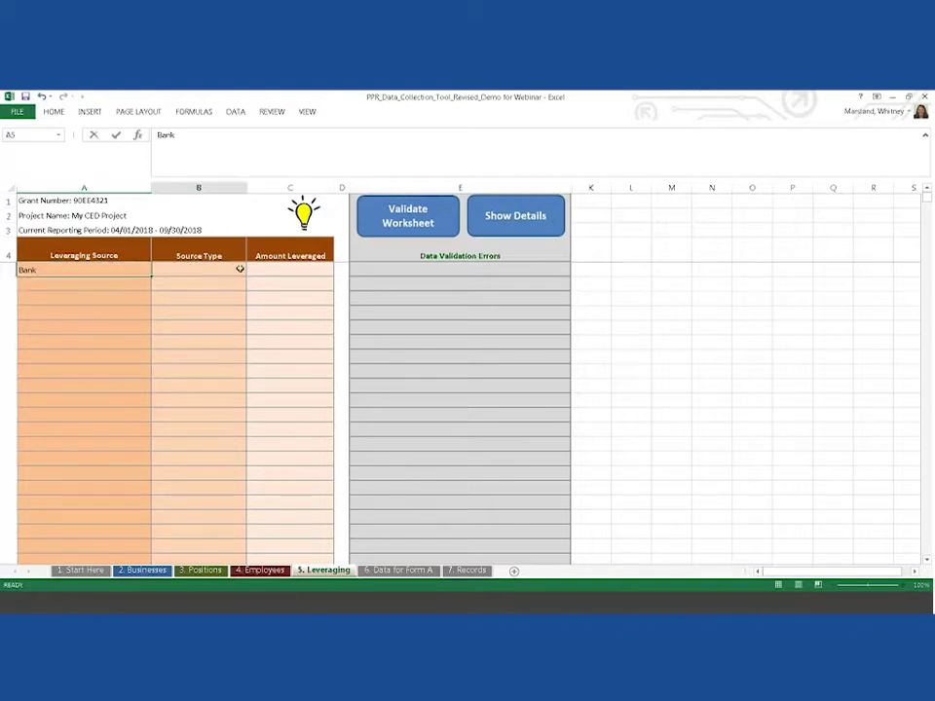
click(228, 269)
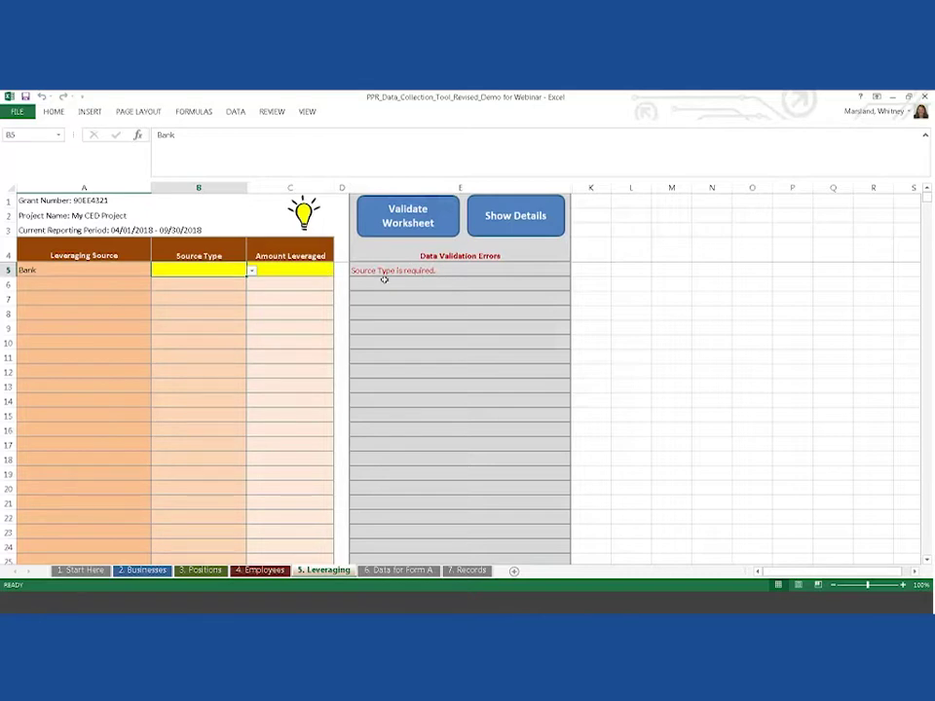
click(251, 272)
click(237, 297)
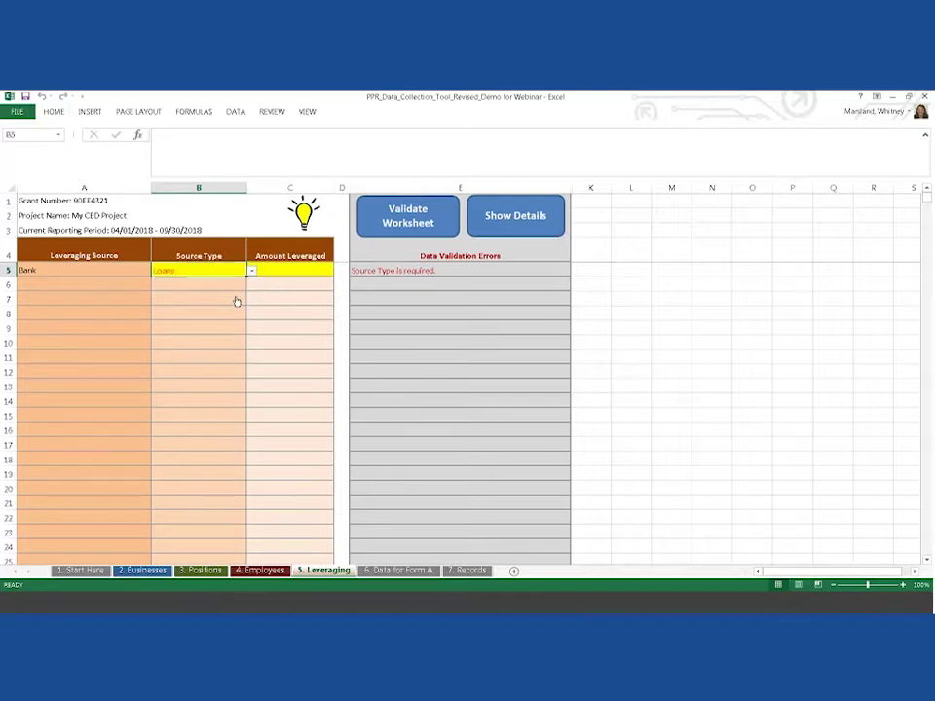
click(273, 269)
text(1000)
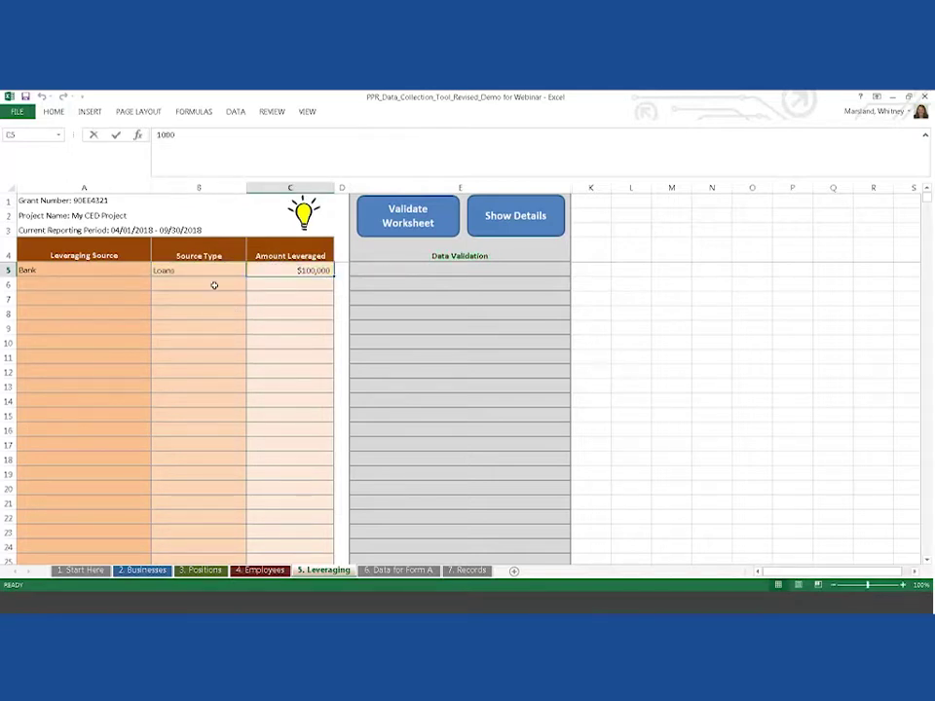
Step: Record Applicant as the leveraging source in row 6, with source type Private and an amount leveraged of $100,000
click(131, 284)
text(Applicant)
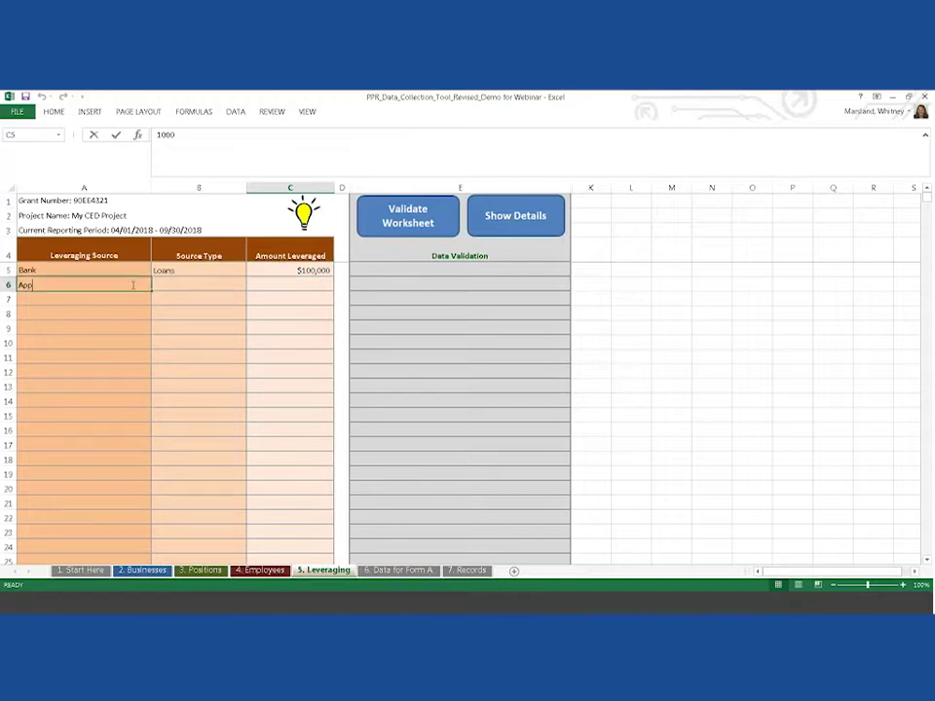
click(187, 282)
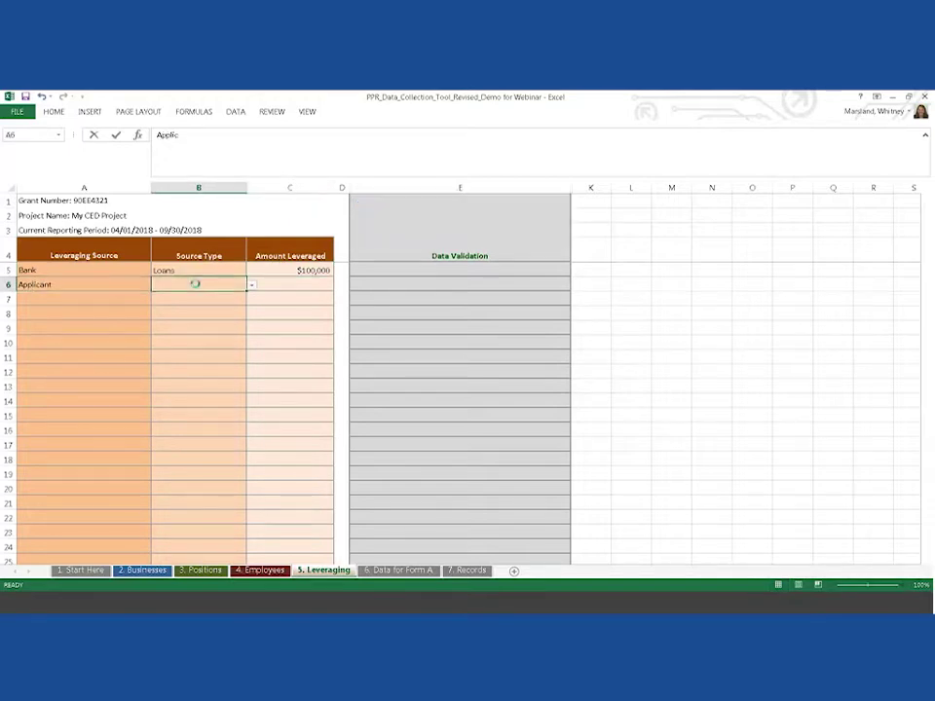
click(252, 286)
click(234, 306)
click(280, 287)
text(100,000)
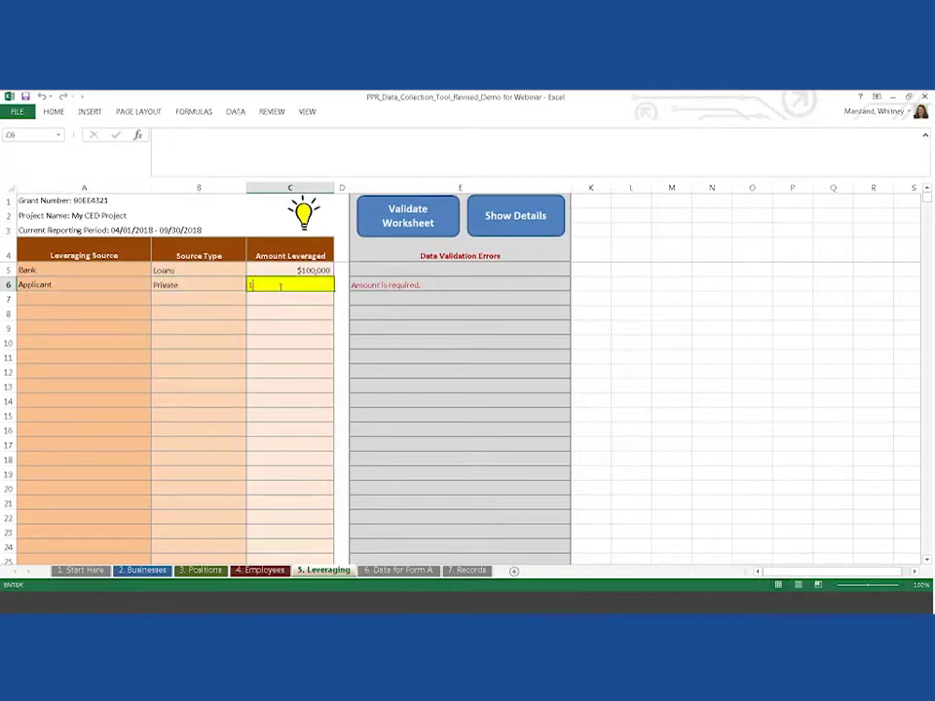
key(Return)
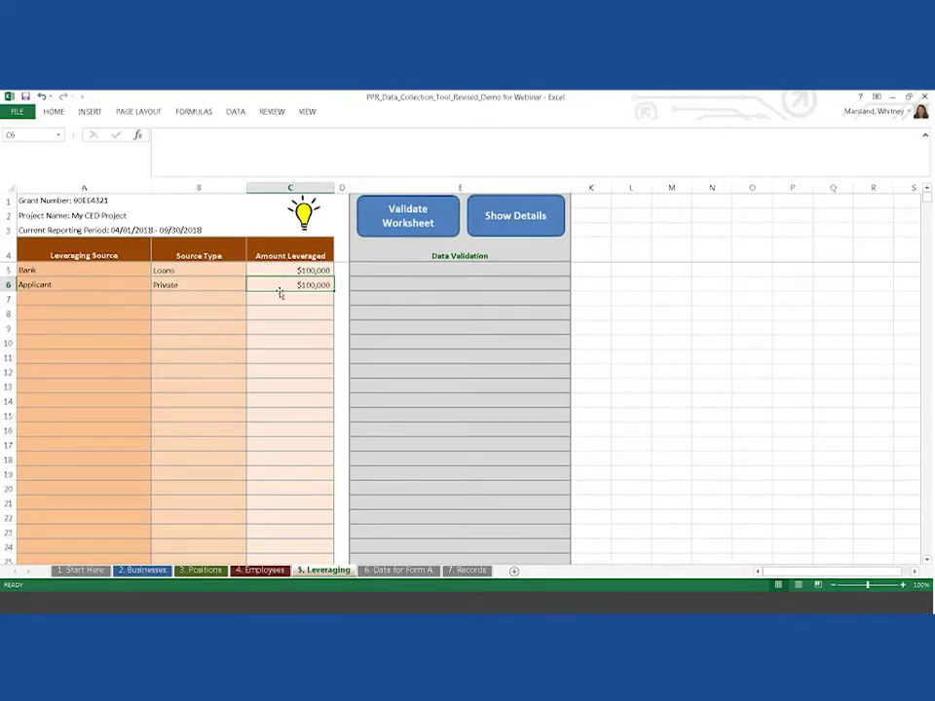
click(281, 302)
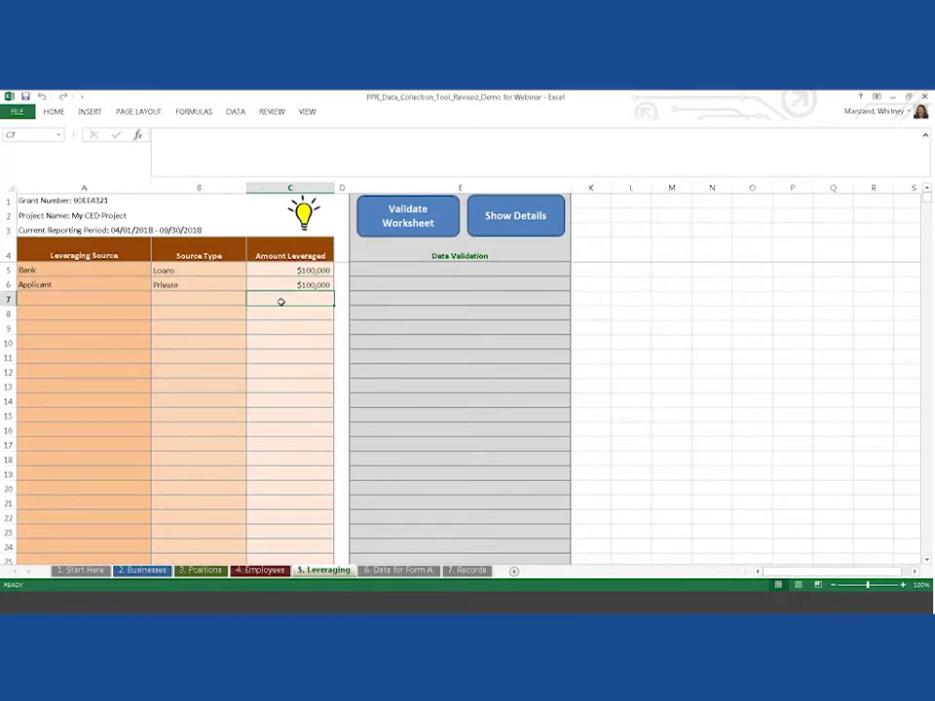
Step: View the Data for Form A sheet, and examine the 10/01/2017 - 03/31/2018 column and the empty column beside it on the Records sheet
click(399, 572)
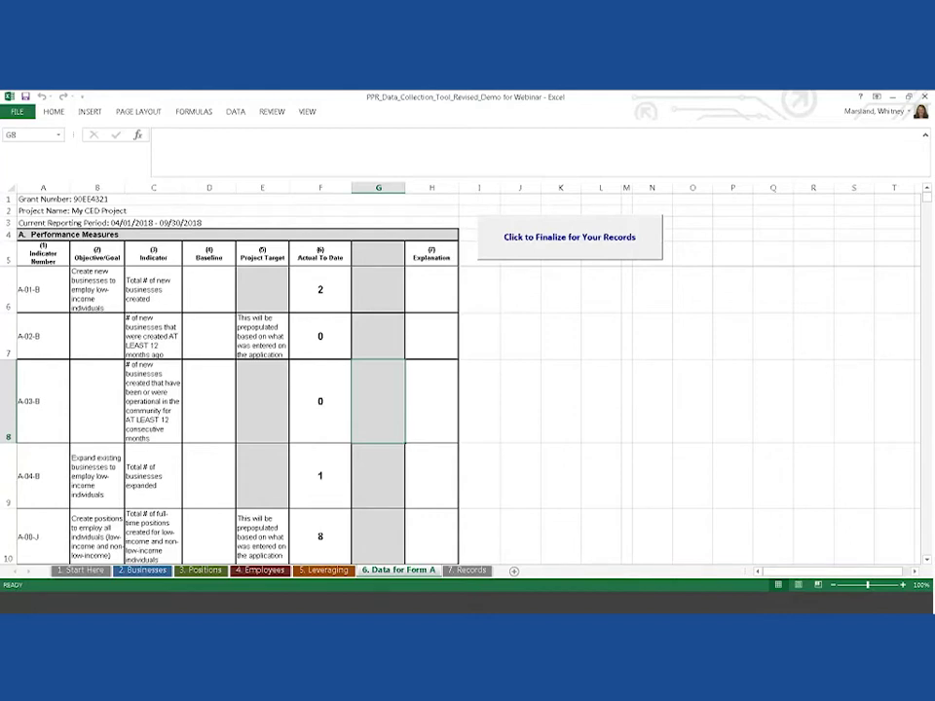
click(469, 571)
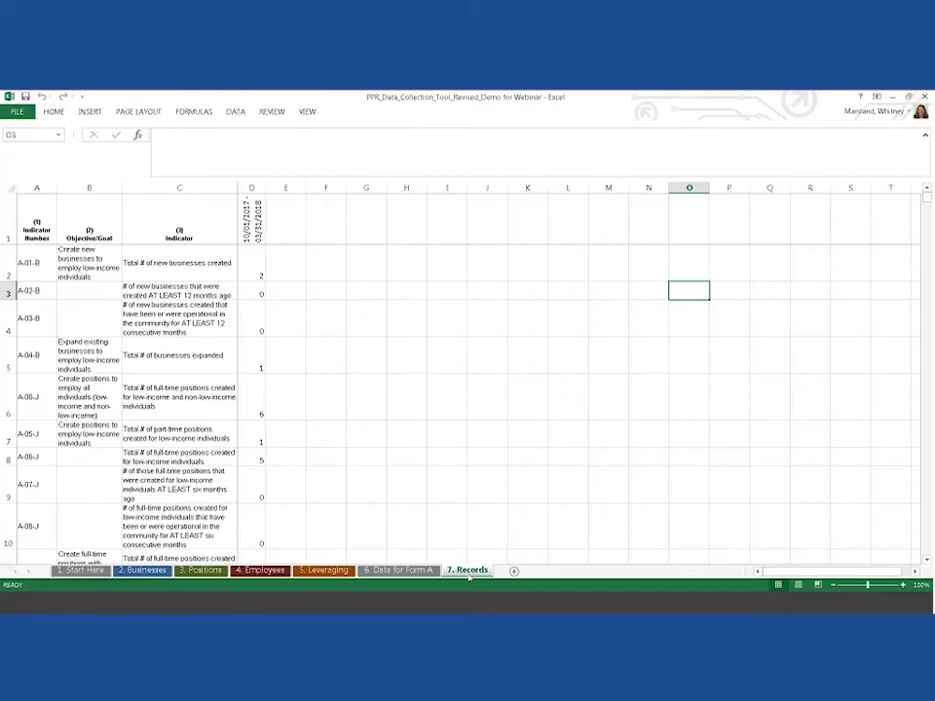
click(259, 269)
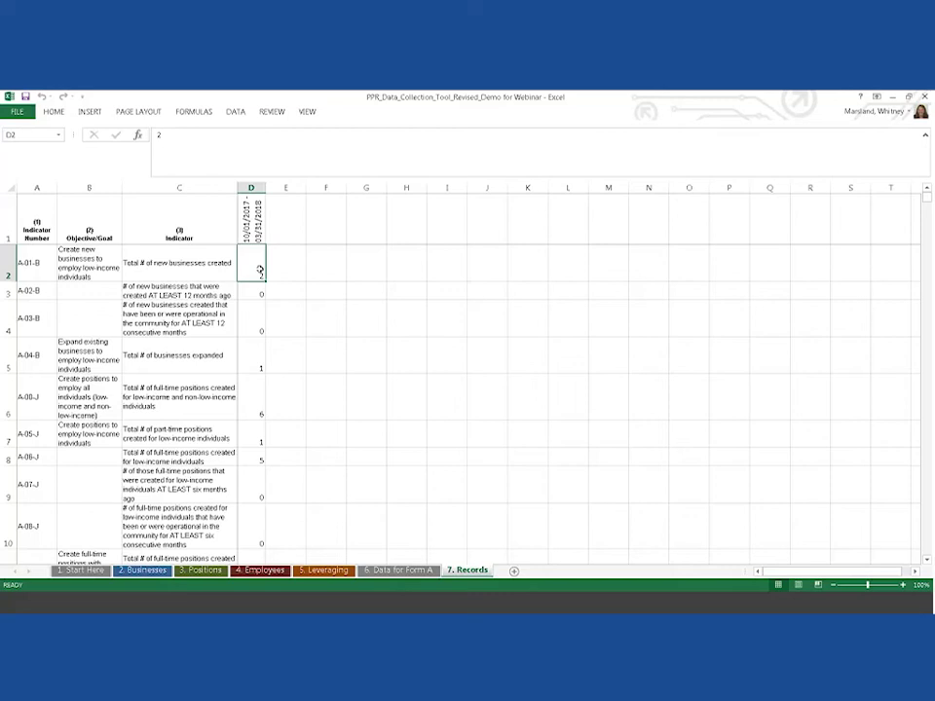
click(289, 237)
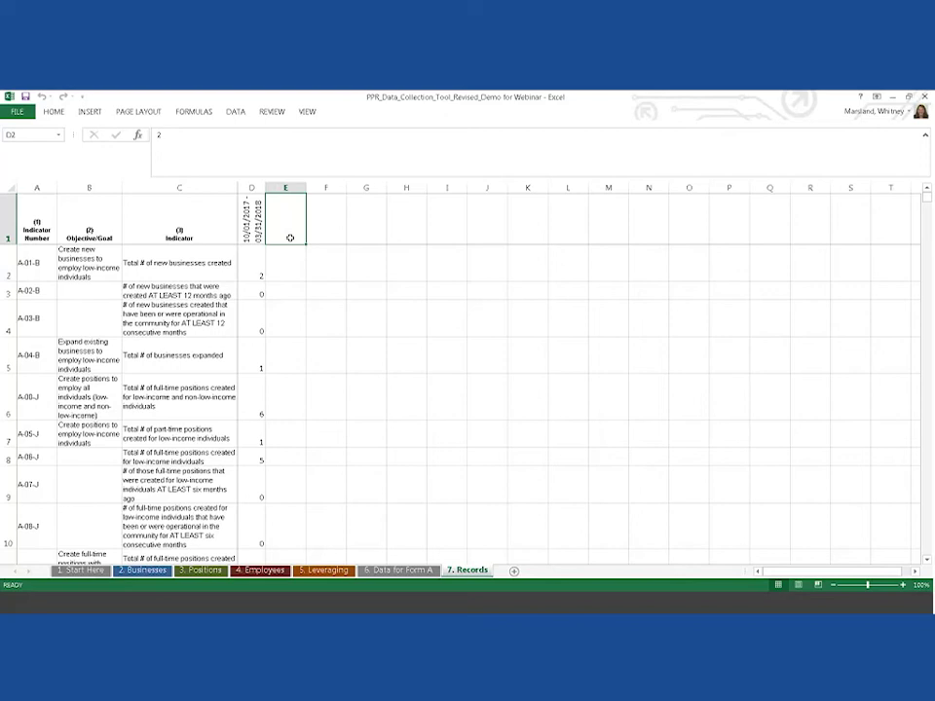